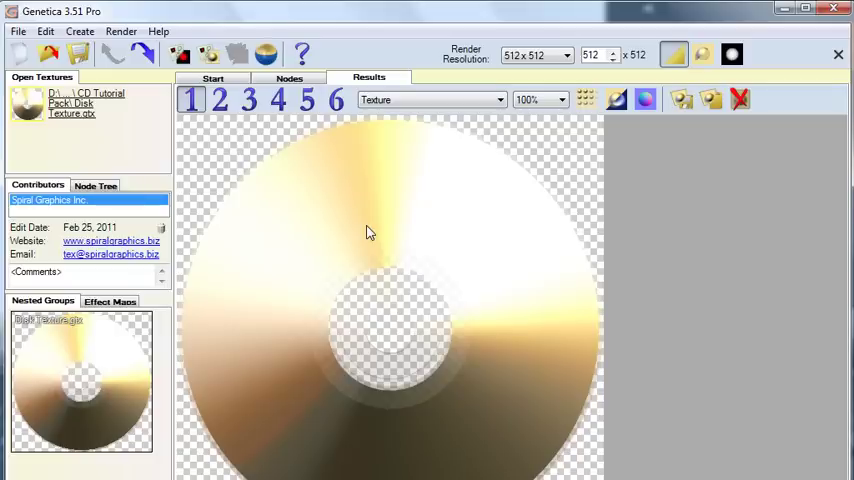
left_click(289, 78)
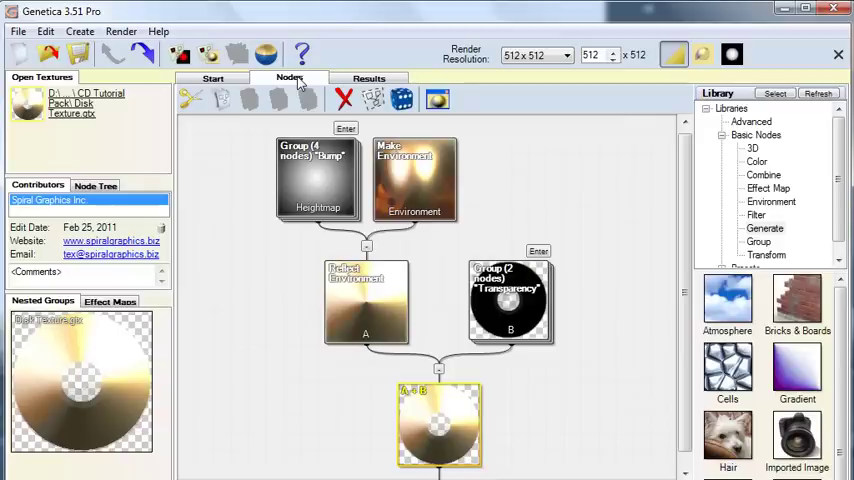
left_click(300, 170)
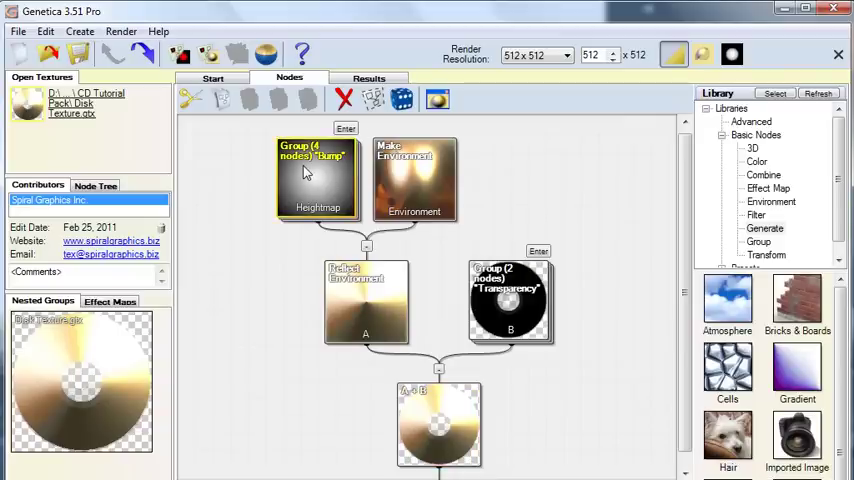
left_click(406, 176)
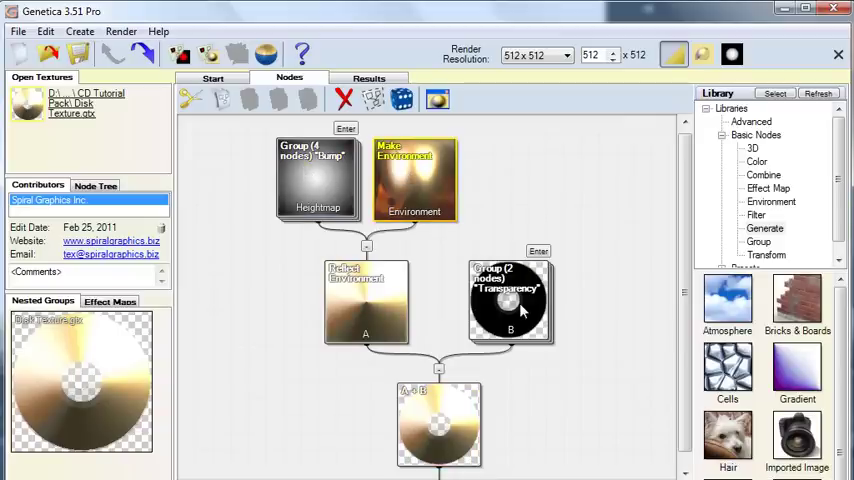
left_click(519, 312)
left_click(313, 184)
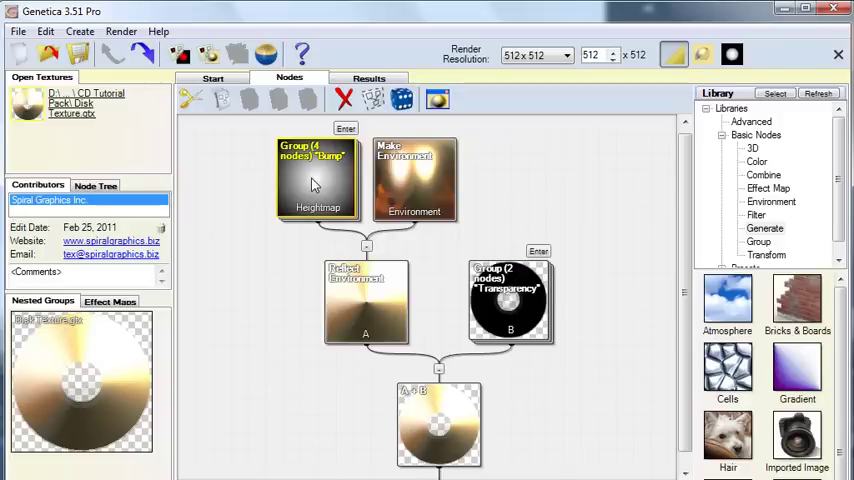
double_click(298, 185)
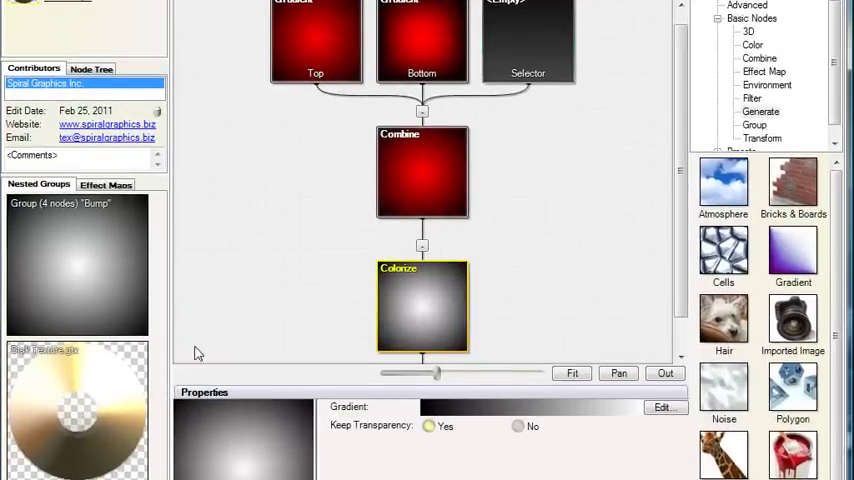
left_click(312, 52)
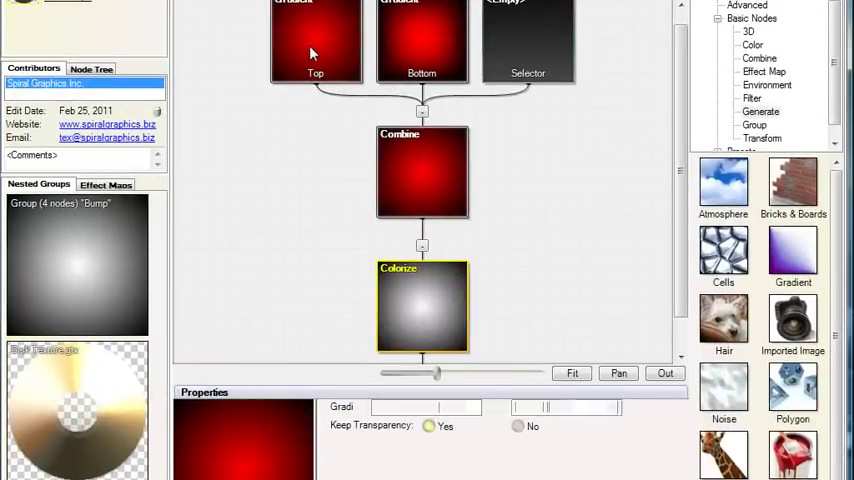
left_click(427, 47)
left_click(427, 183)
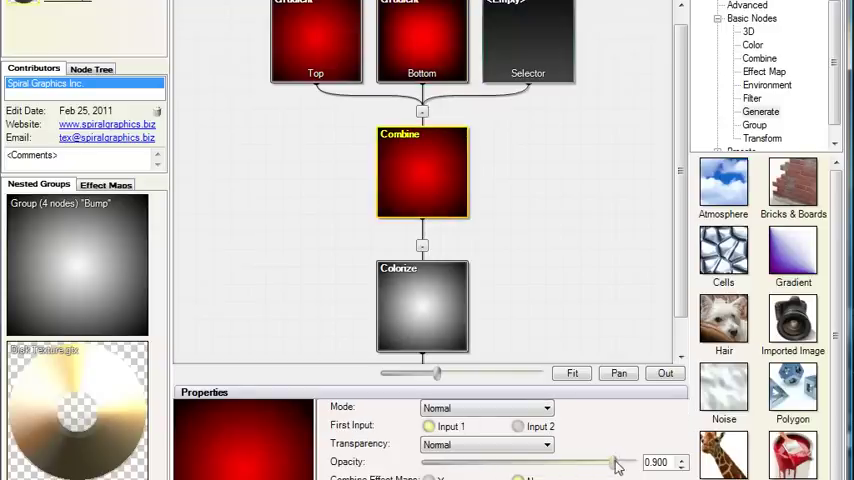
left_click_drag(613, 462, 455, 463)
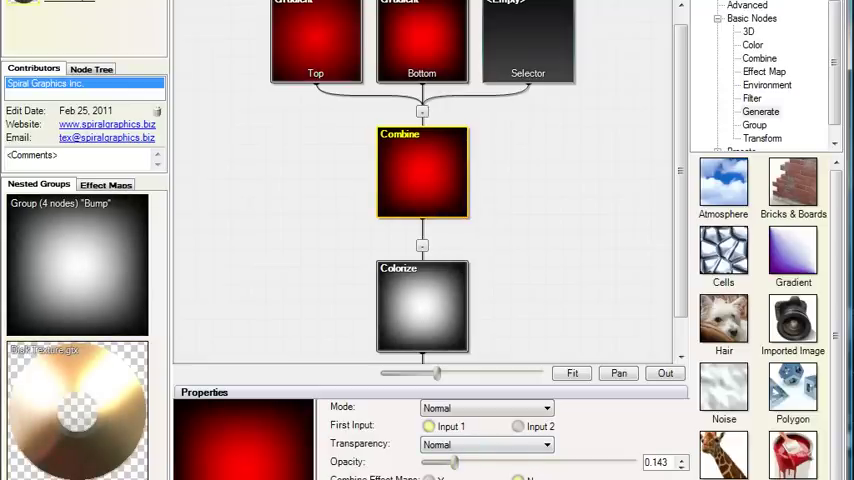
left_click_drag(455, 463, 613, 463)
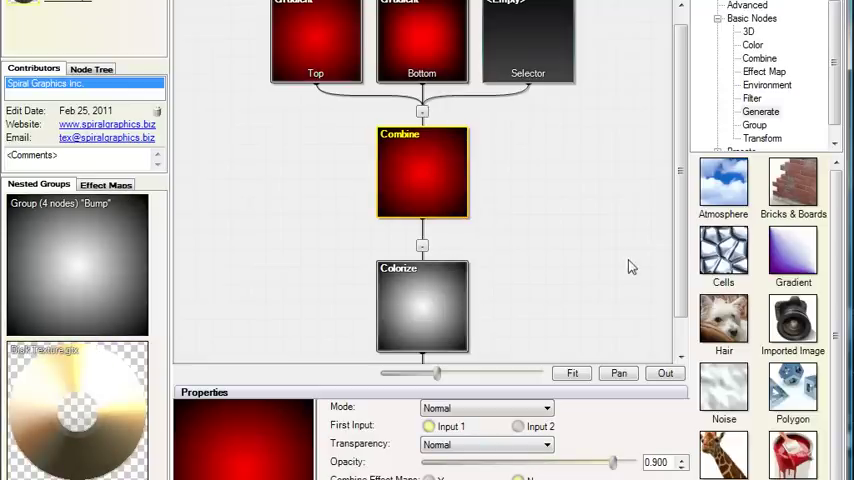
left_click_drag(629, 267, 597, 141)
left_click(401, 265)
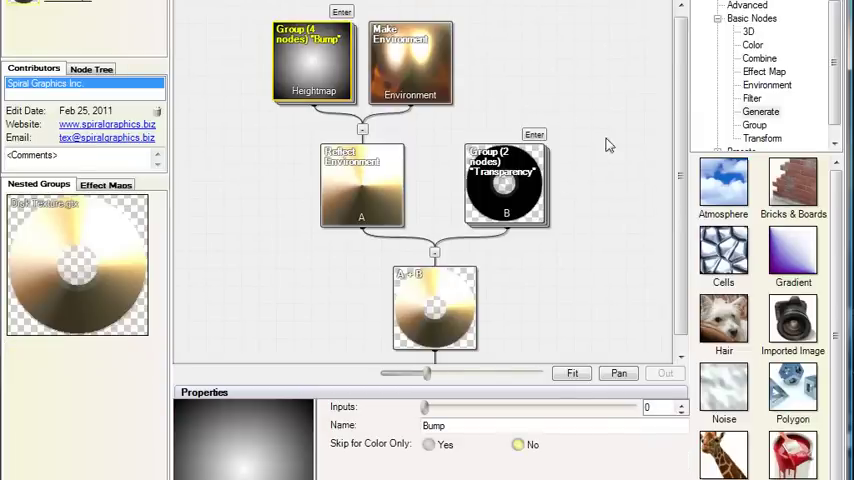
Enter the Transparency group's Canvas, enlarge the light ring around the hole, then undo it
left_click(510, 180)
double_click(510, 180)
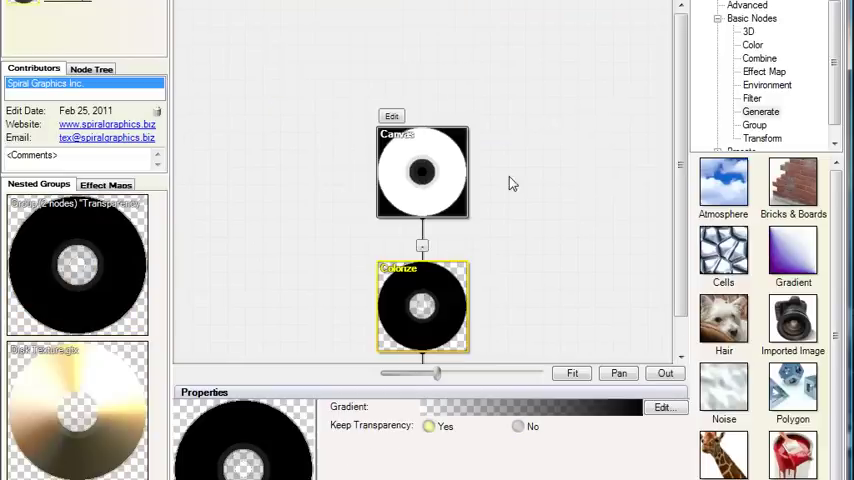
left_click(410, 162)
double_click(410, 162)
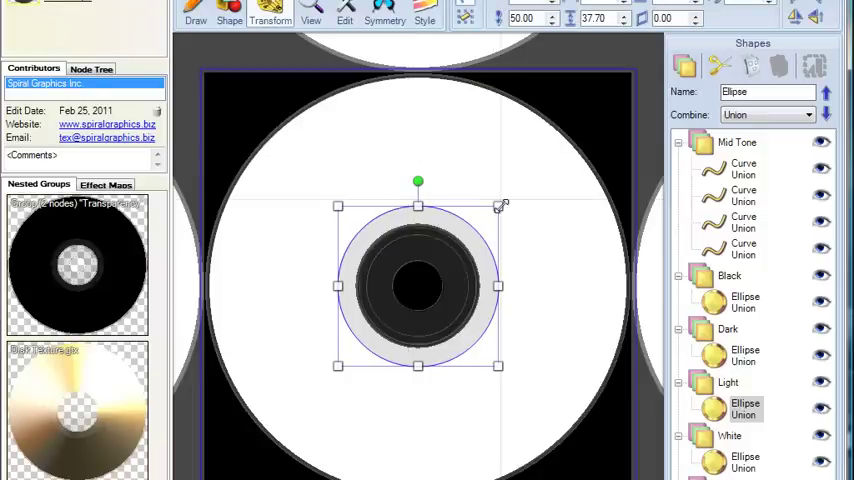
left_click_drag(500, 206, 531, 172)
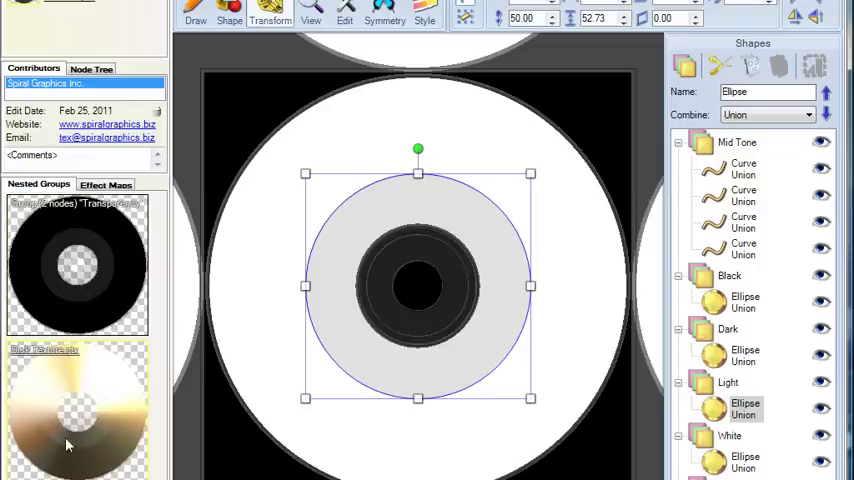
key("ctrl+z")
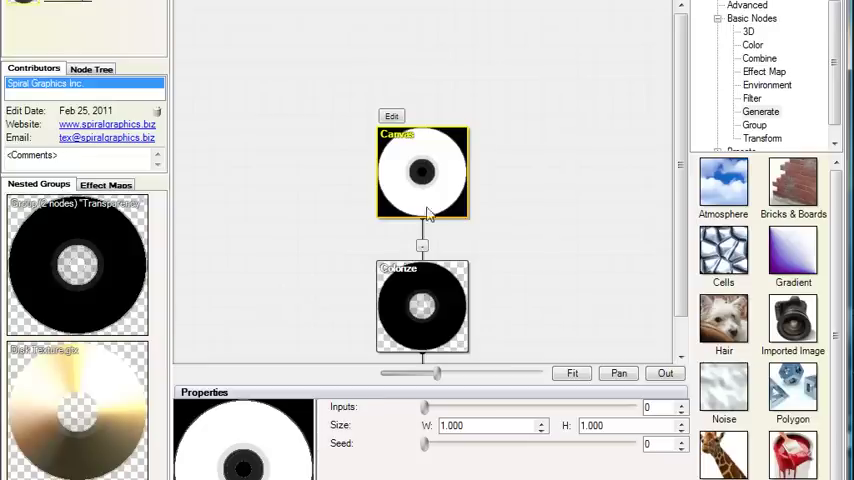
Go back to the main disc graph and open the Make Environment editor
left_click(135, 375)
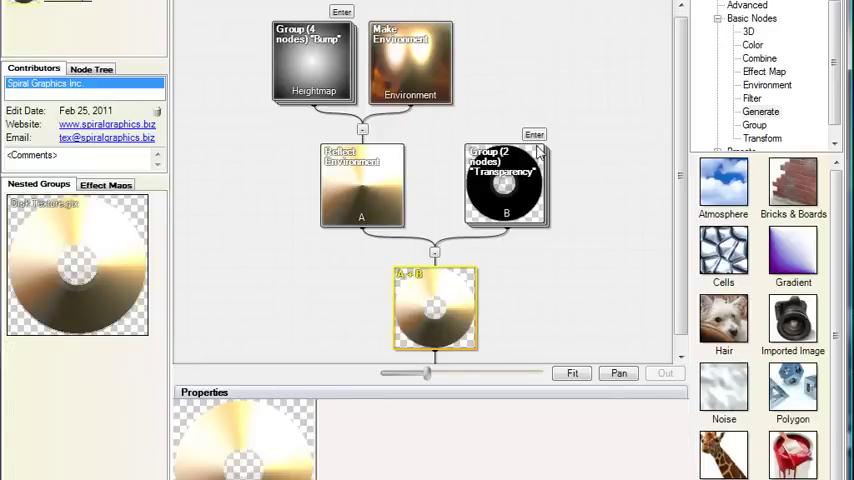
left_click(395, 60)
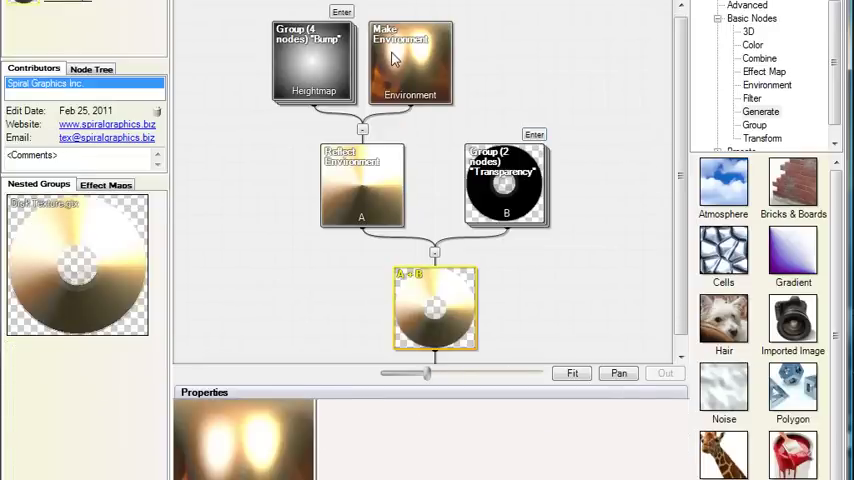
double_click(395, 60)
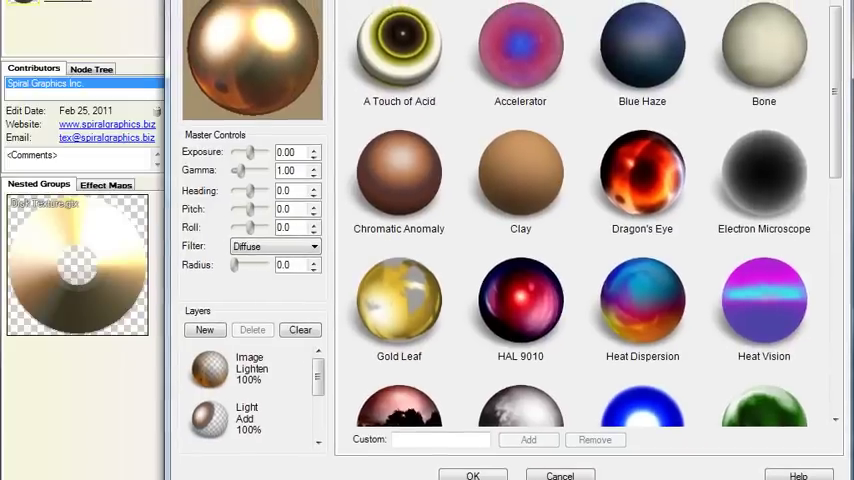
Preview the Dragon's Eye, HAL 9010, Heat Dispersion and Gold Leaf environments, then cancel
left_click(642, 172)
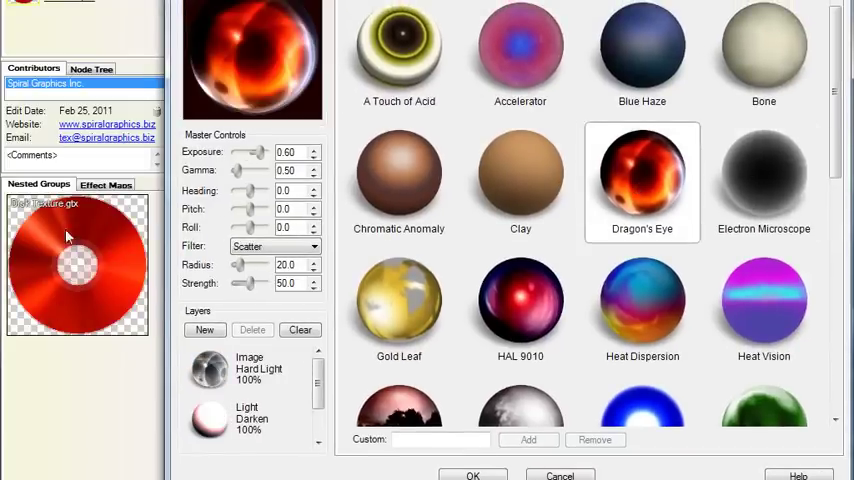
left_click(525, 303)
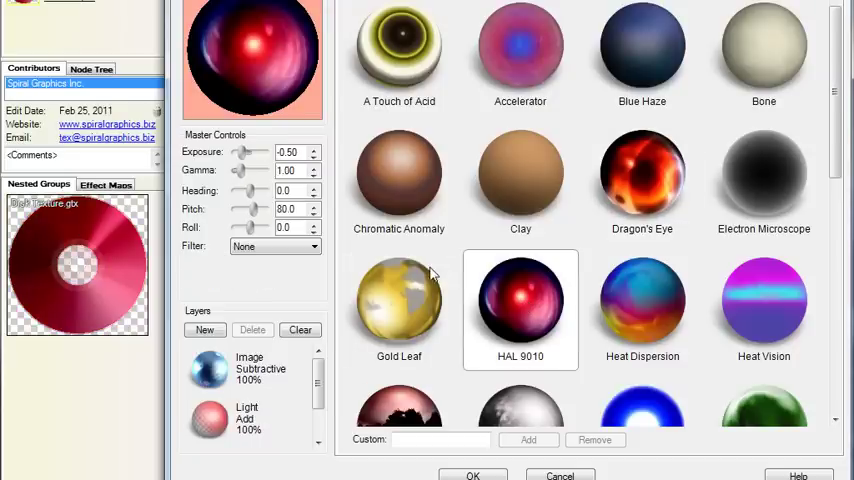
left_click(643, 307)
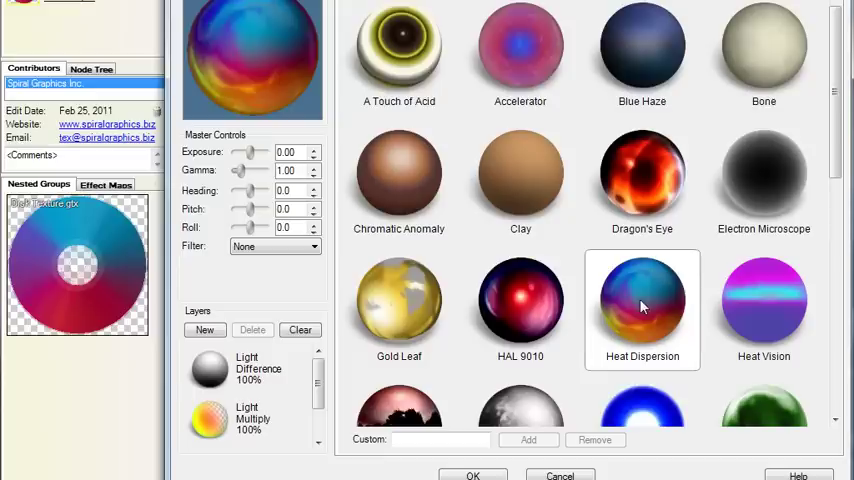
left_click(408, 305)
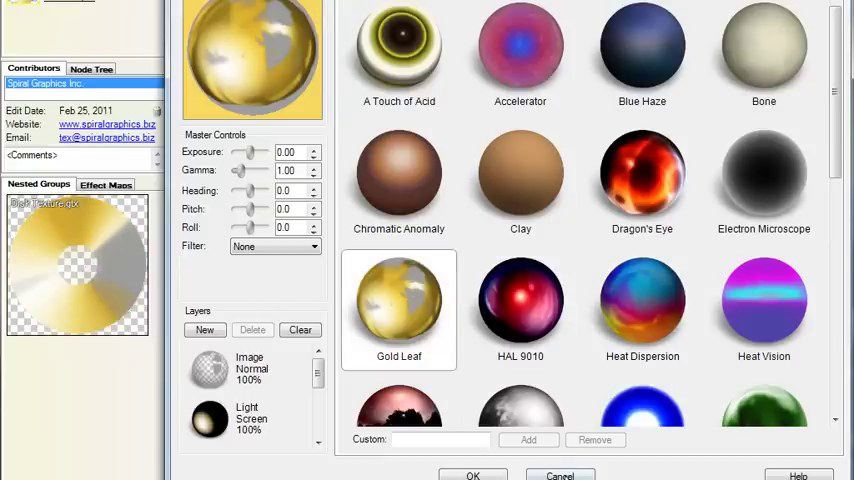
left_click(560, 476)
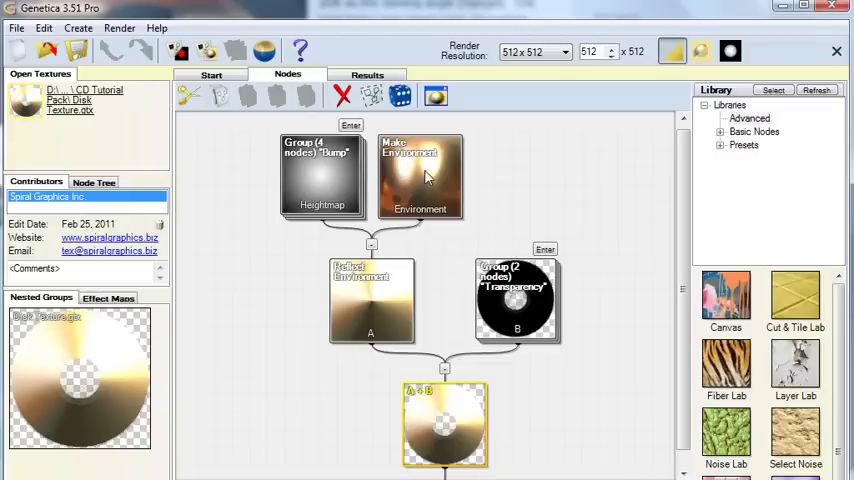
Render the Bump group as a normal map, adjust its height, and abandon the export
left_click(323, 183)
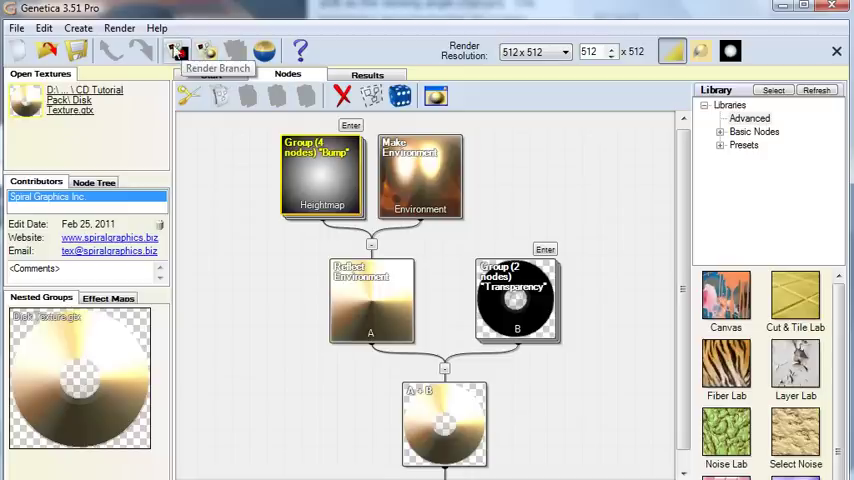
left_click(178, 55)
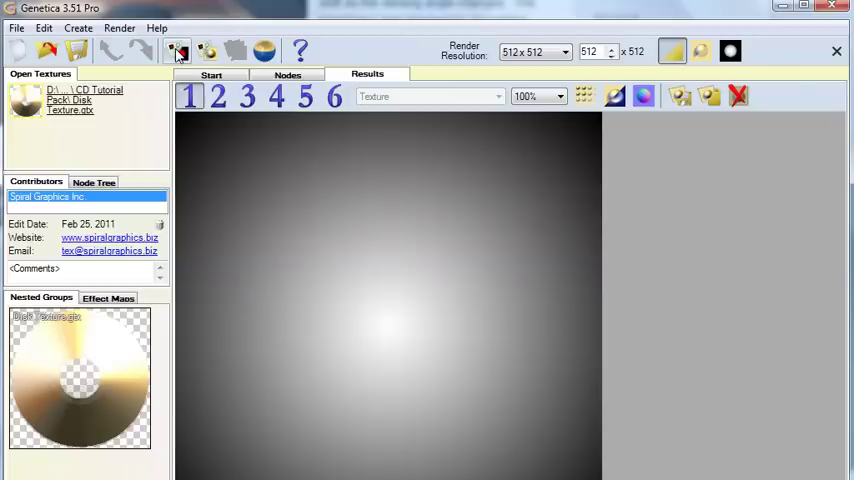
left_click(645, 97)
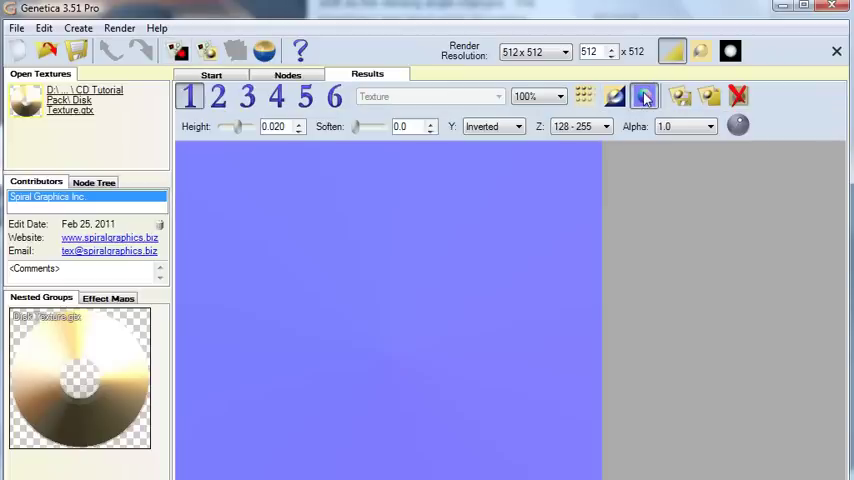
double_click(285, 126)
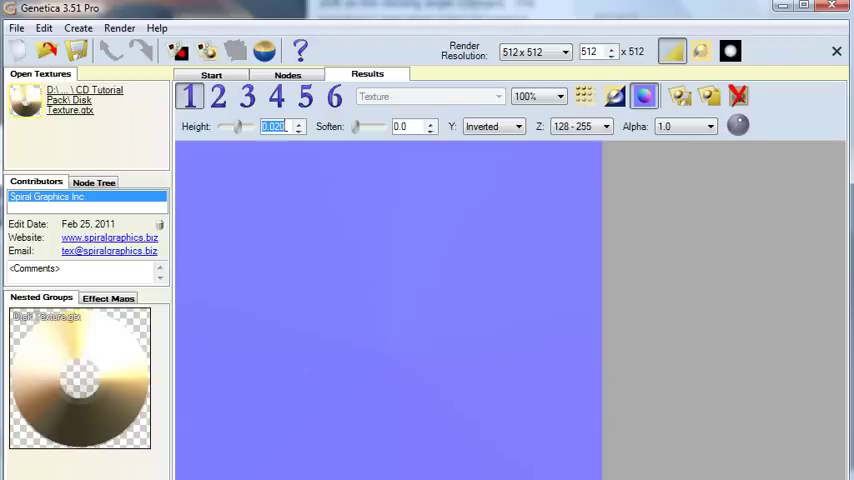
type("0.500")
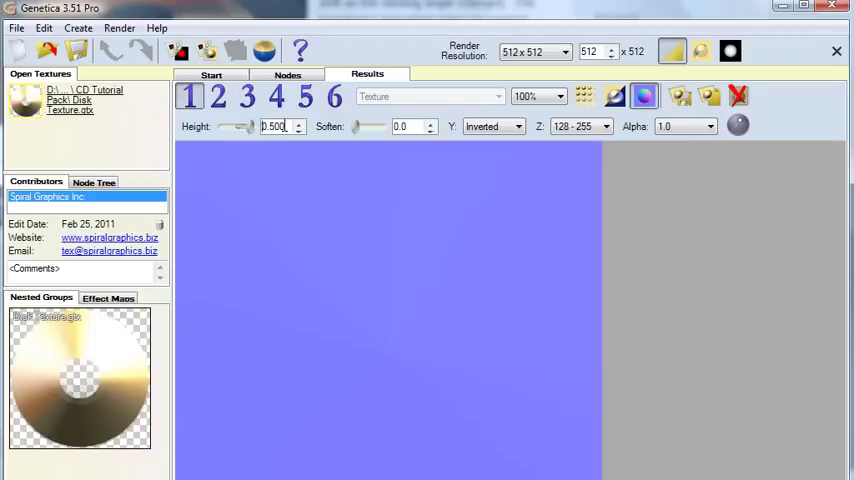
key("Return")
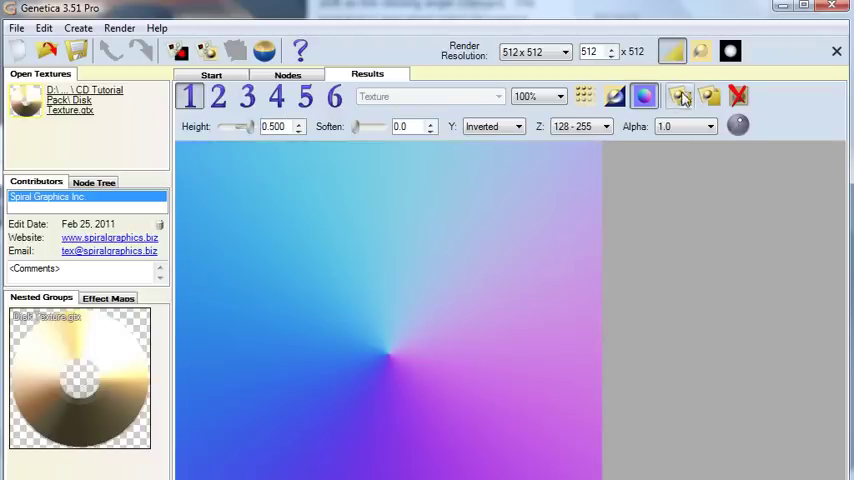
left_click(681, 96)
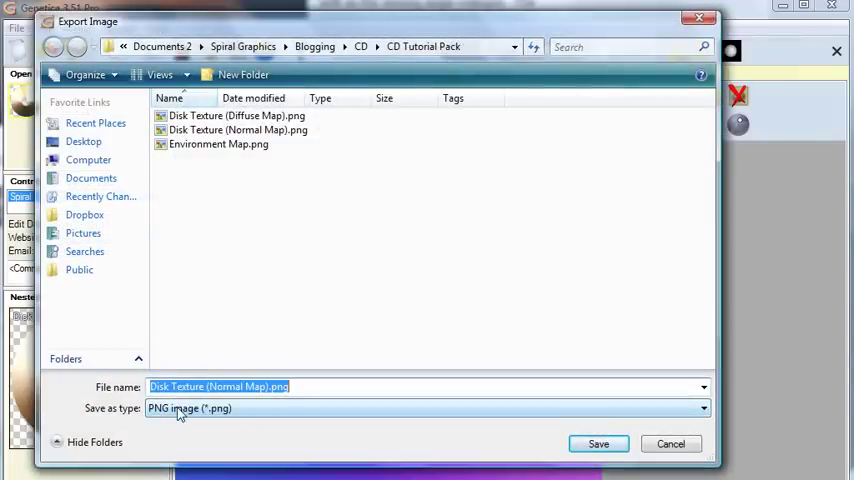
left_click(676, 447)
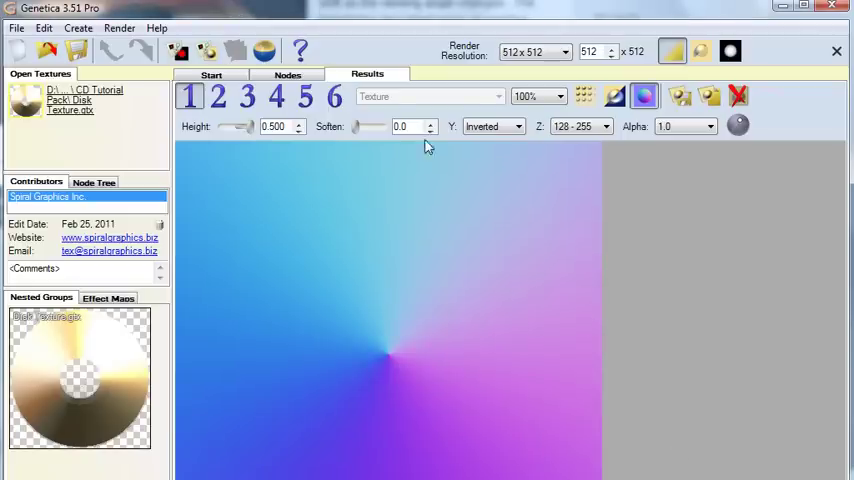
Preview the Transparency group's rendered disc result and return to the node graph
left_click(293, 78)
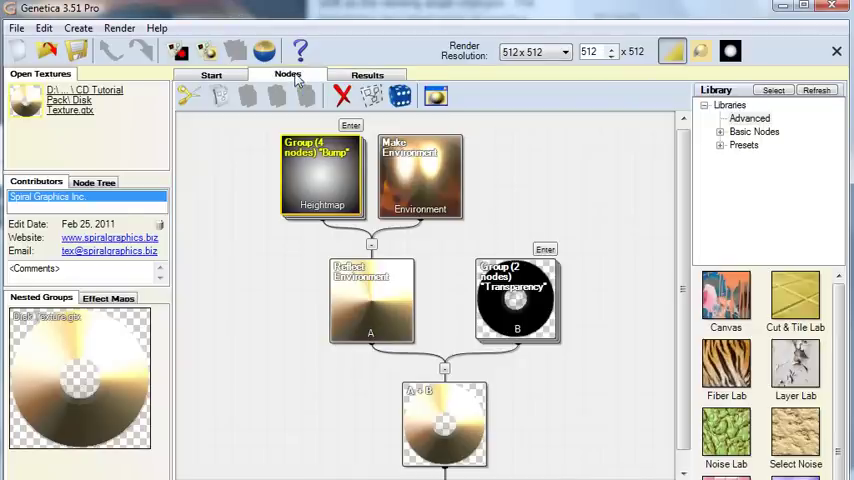
left_click(518, 303)
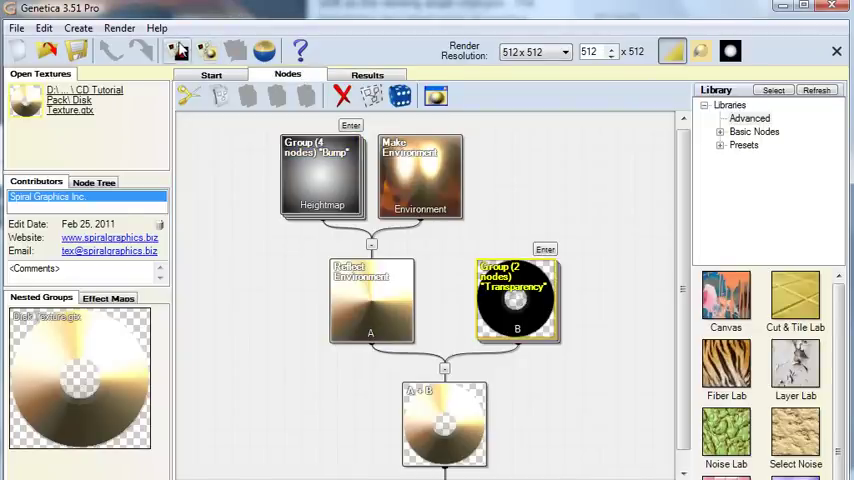
left_click(180, 55)
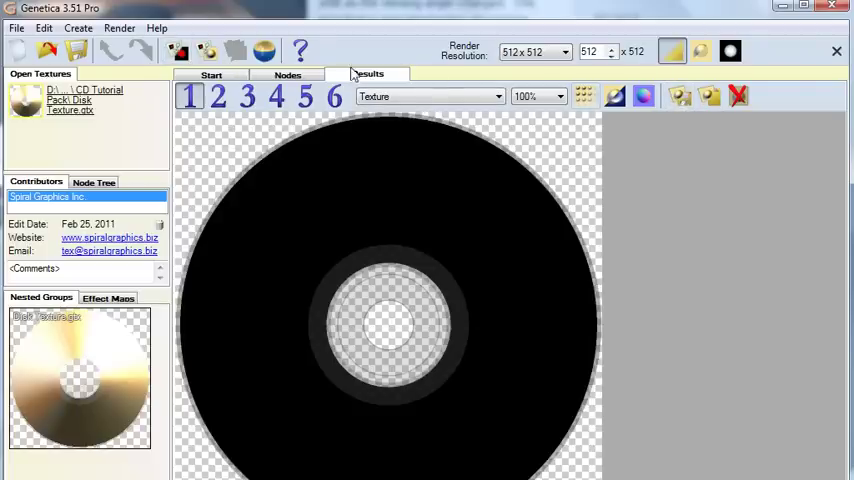
left_click(290, 76)
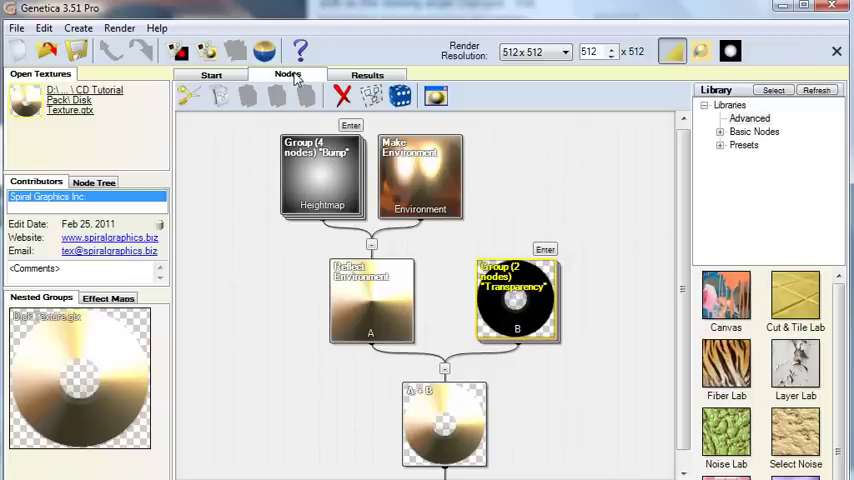
left_click(428, 178)
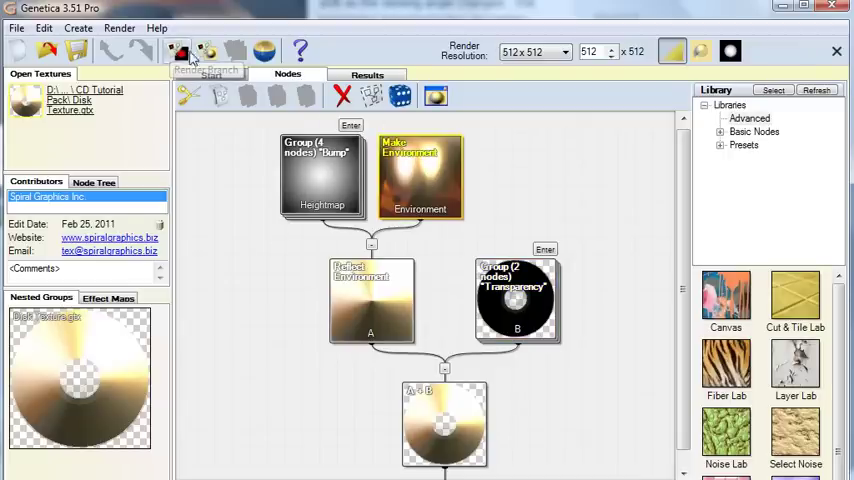
Render the gold environment map, compare Mirrored Ball and Horizontal Cross, then keep Latitude/Longitude
left_click(264, 51)
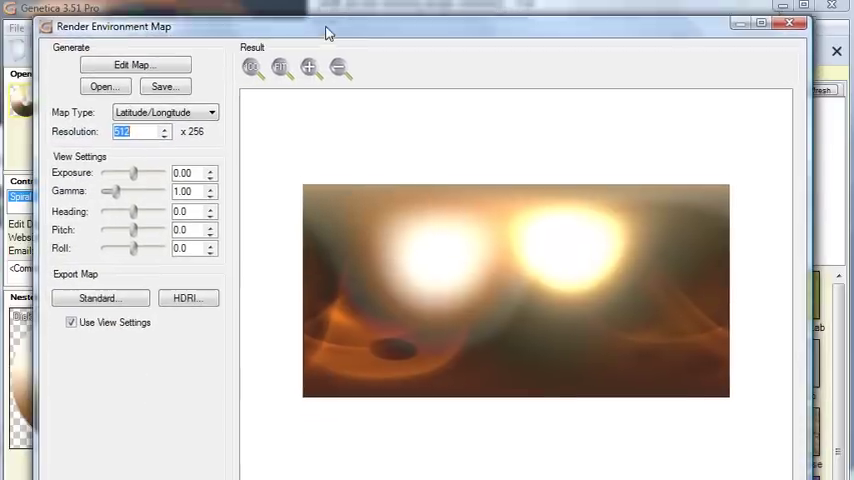
left_click_drag(325, 34, 326, 29)
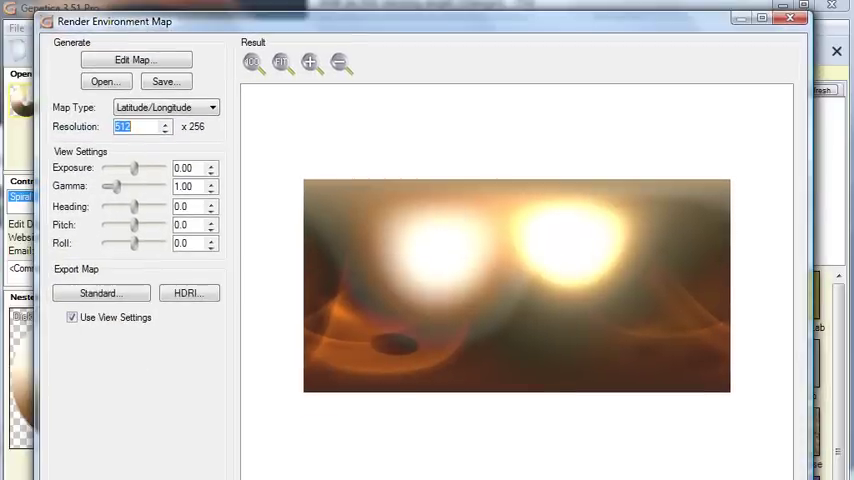
left_click_drag(261, 478, 261, 458)
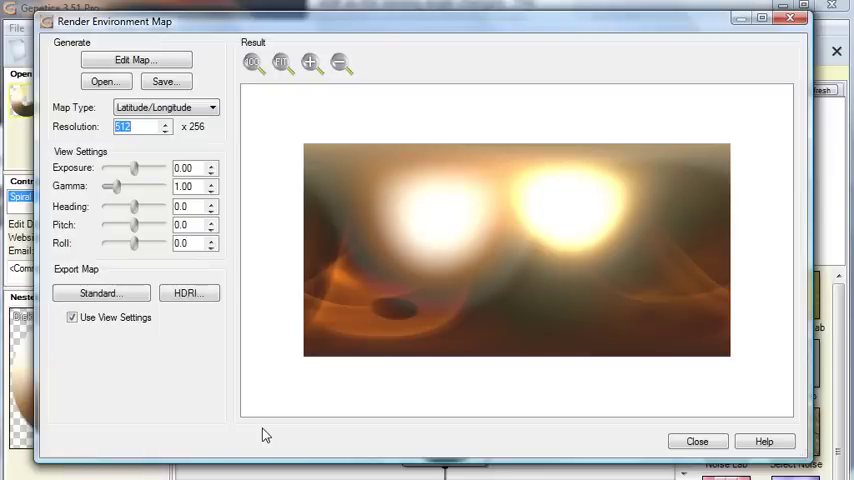
left_click(198, 110)
left_click(140, 144)
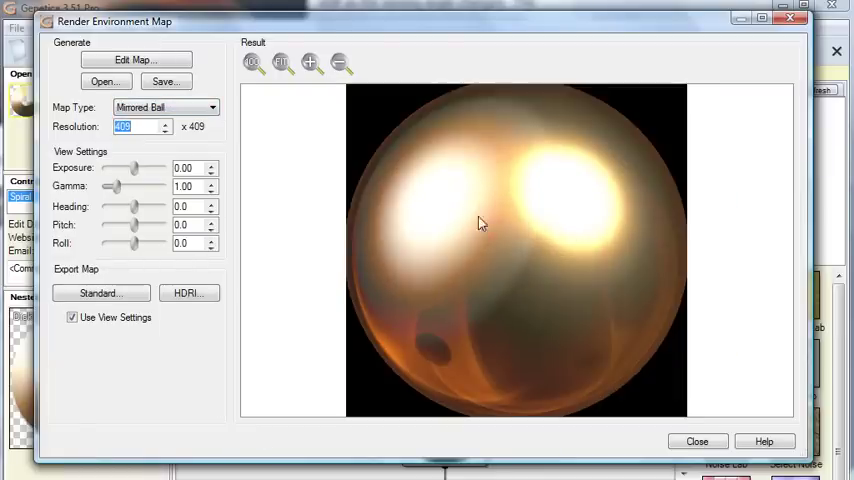
left_click(178, 110)
left_click(145, 155)
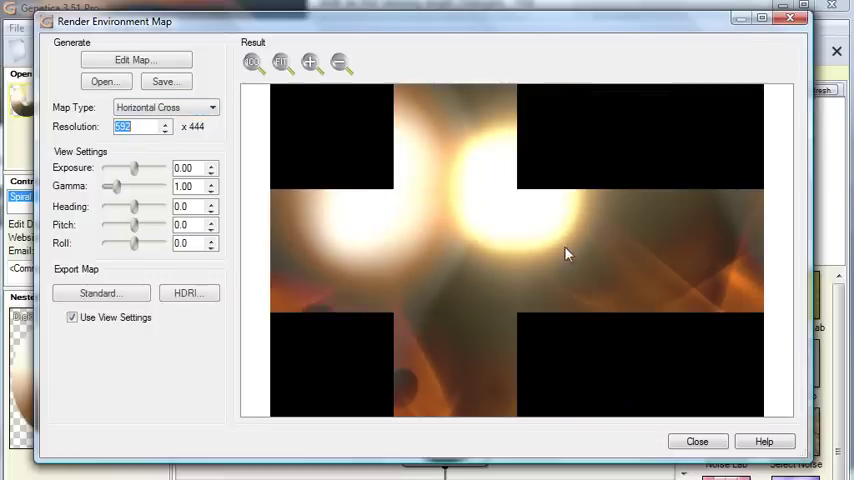
left_click(165, 108)
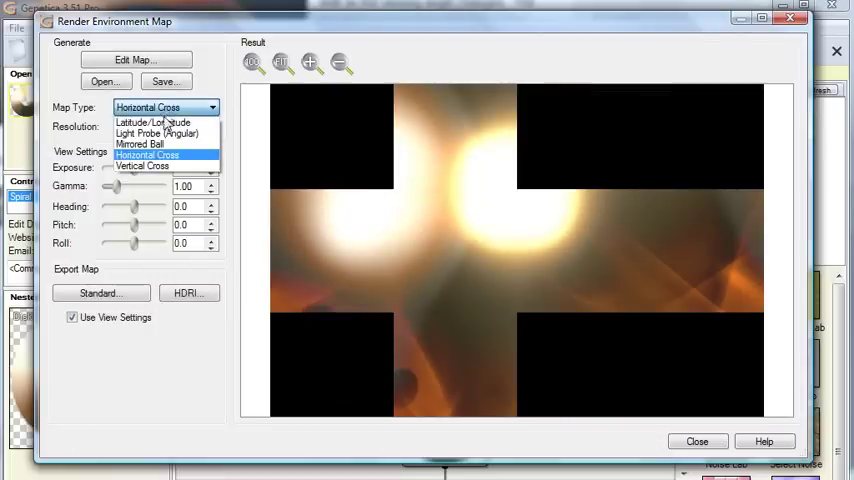
left_click(160, 122)
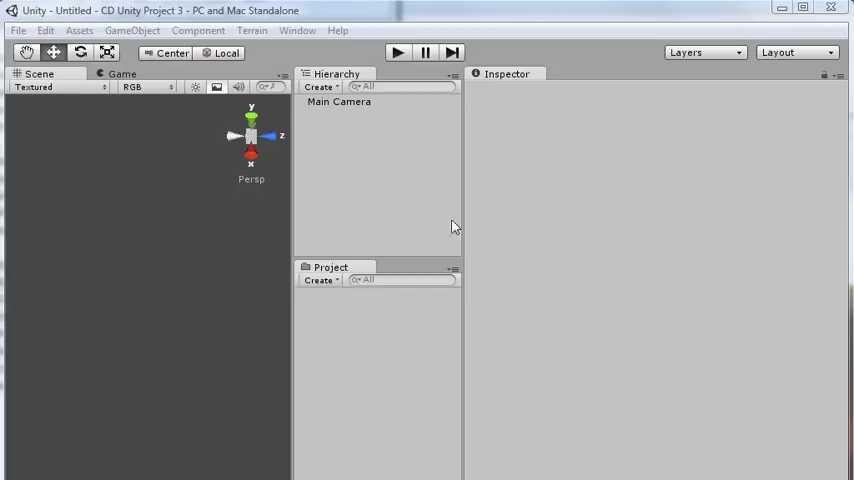
Import Disk Texture (Diffuse Map).png, Disk Texture (Normal Map).png and Environment Map.png
left_click(79, 31)
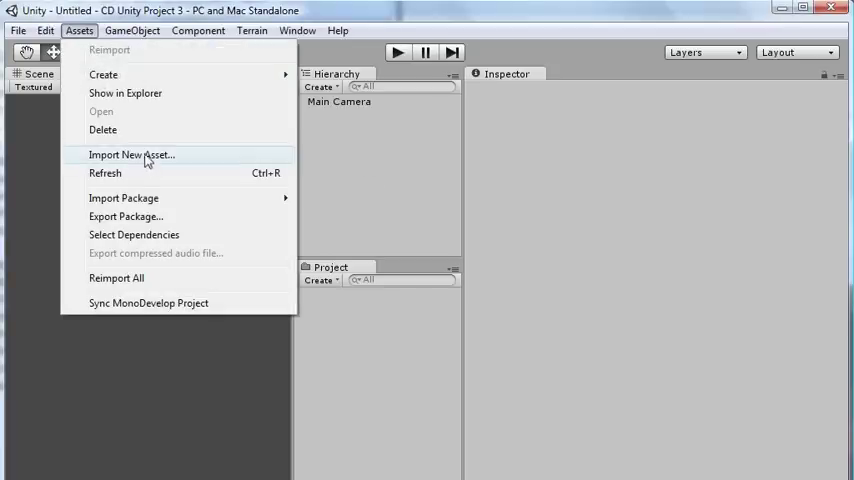
left_click(147, 158)
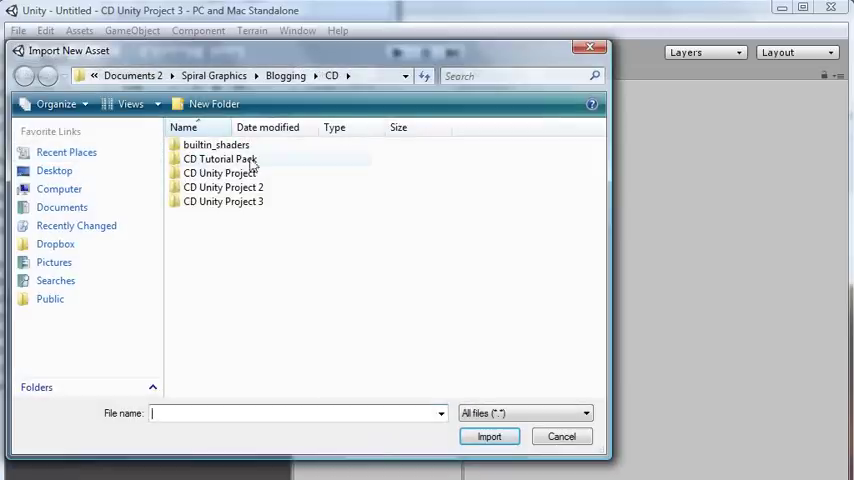
double_click(252, 165)
double_click(295, 145)
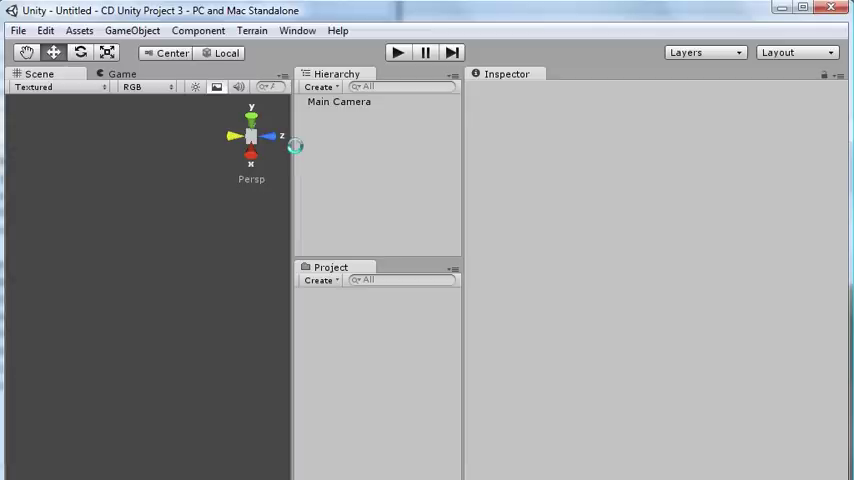
left_click(79, 30)
left_click(150, 155)
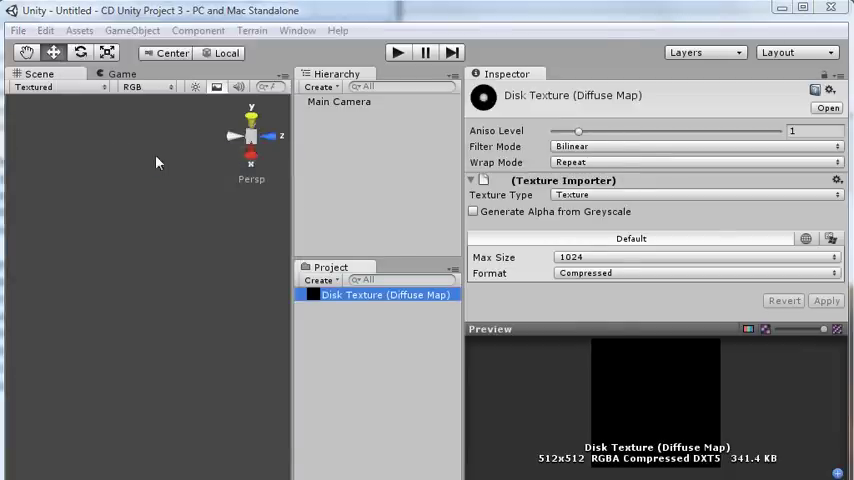
double_click(268, 166)
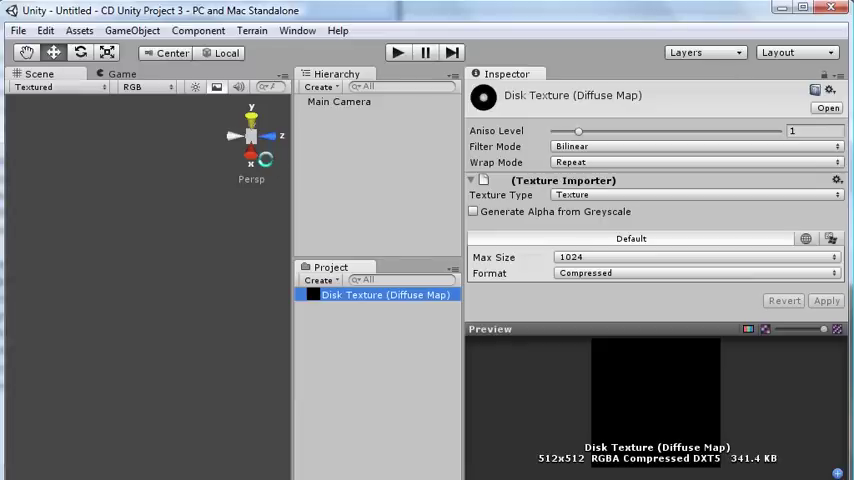
left_click(79, 30)
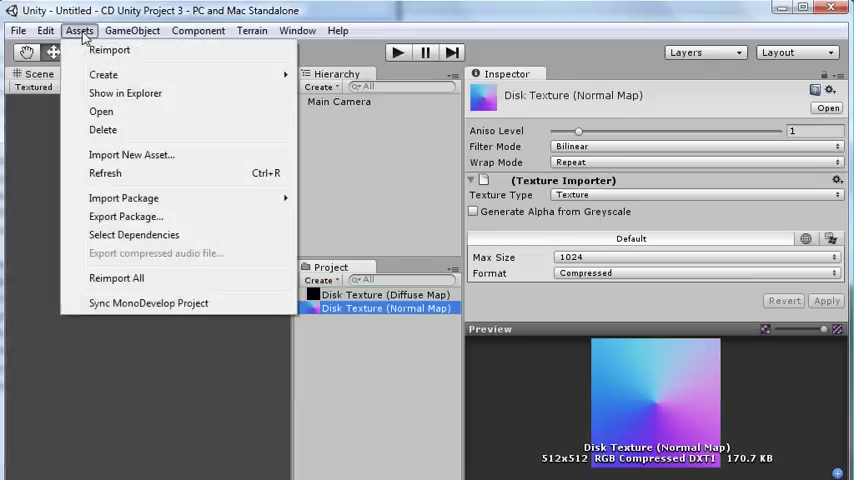
left_click(150, 158)
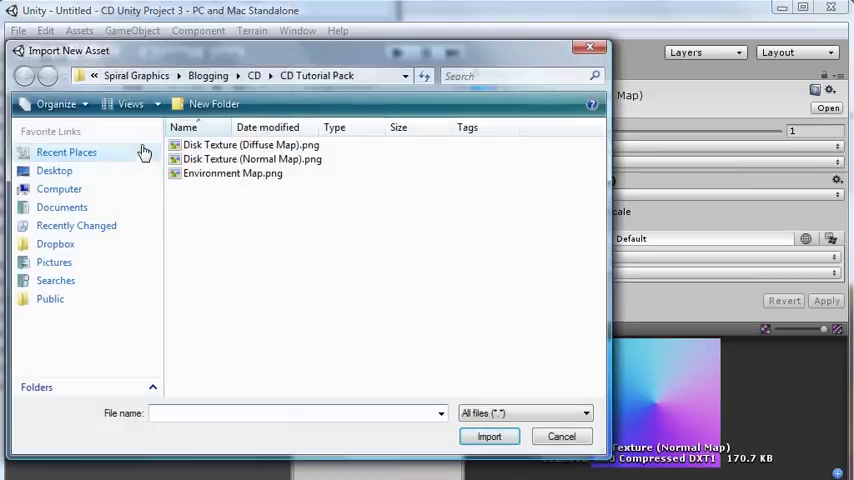
double_click(257, 177)
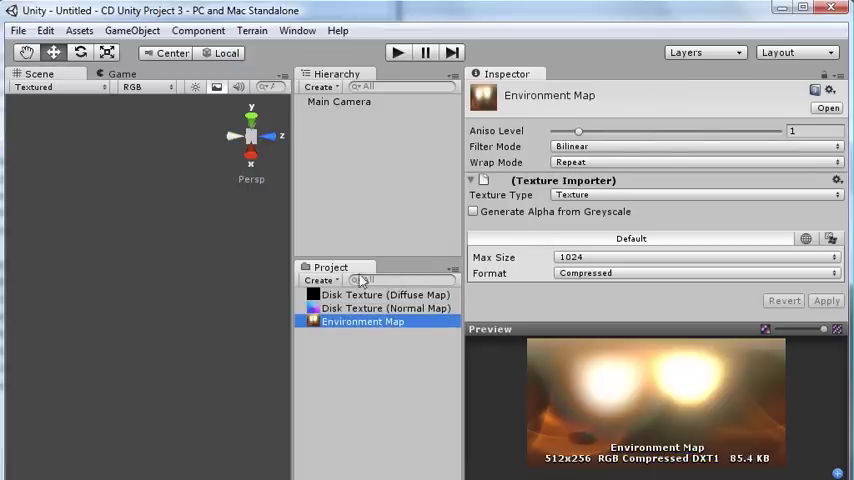
Create a new material named Disk Material
left_click(324, 281)
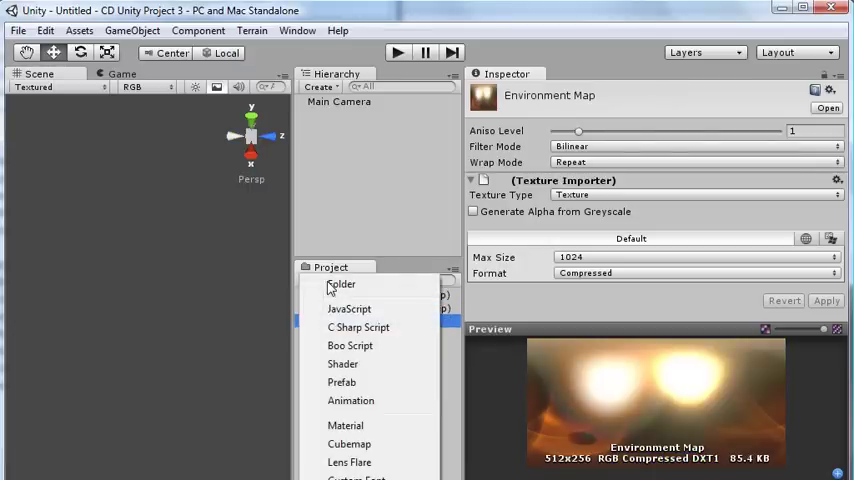
left_click(376, 428)
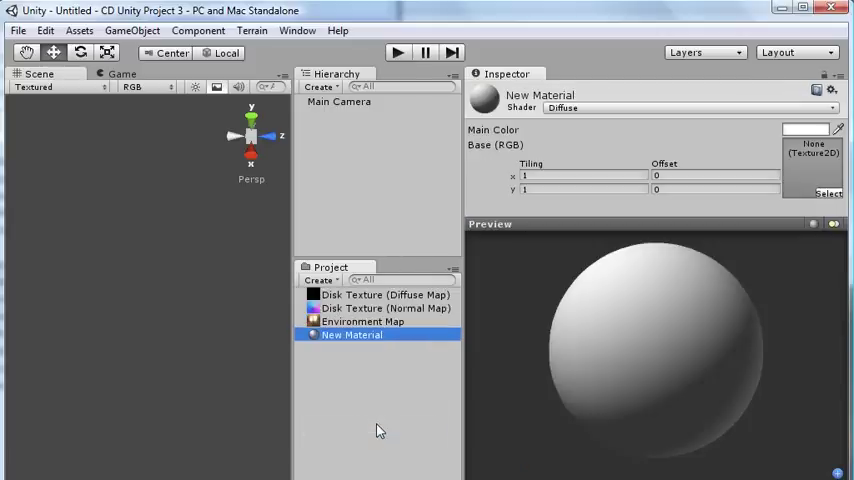
left_click(364, 336)
type("Di")
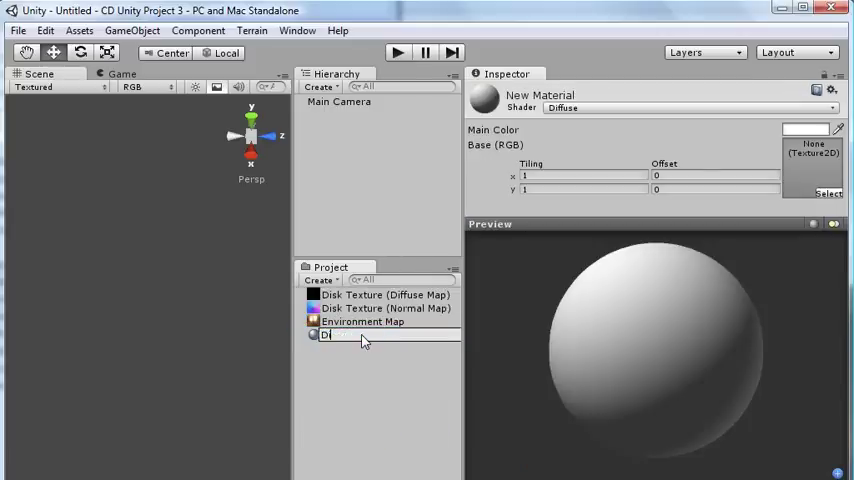
type("sk ")
type("Material")
key("Return")
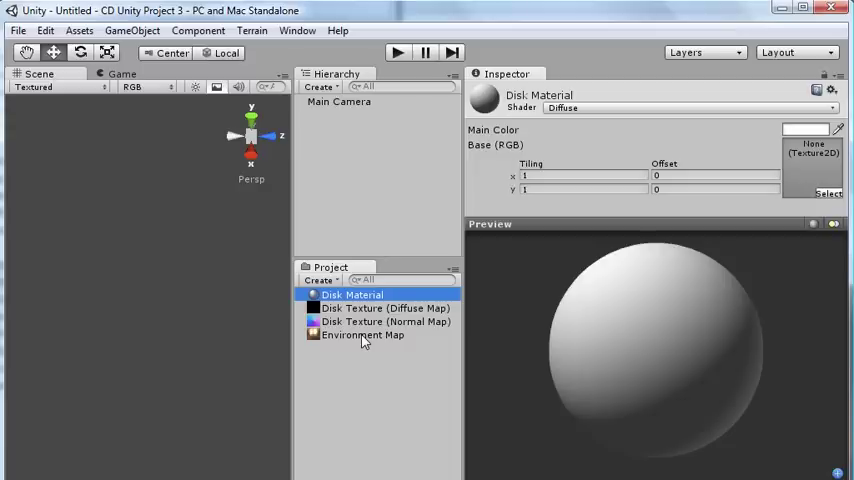
Give Disk Material the Reflective/Bumped Diffuse shader and the diffuse map as base texture
left_click(555, 108)
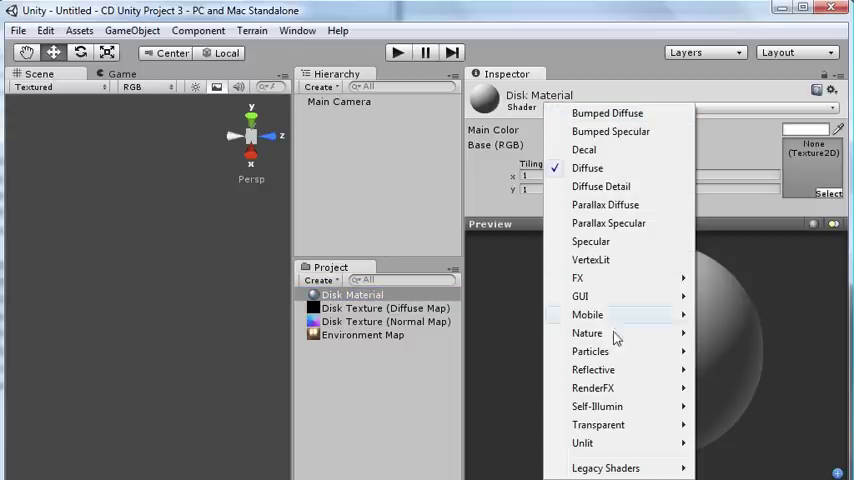
mouse_move(594, 370)
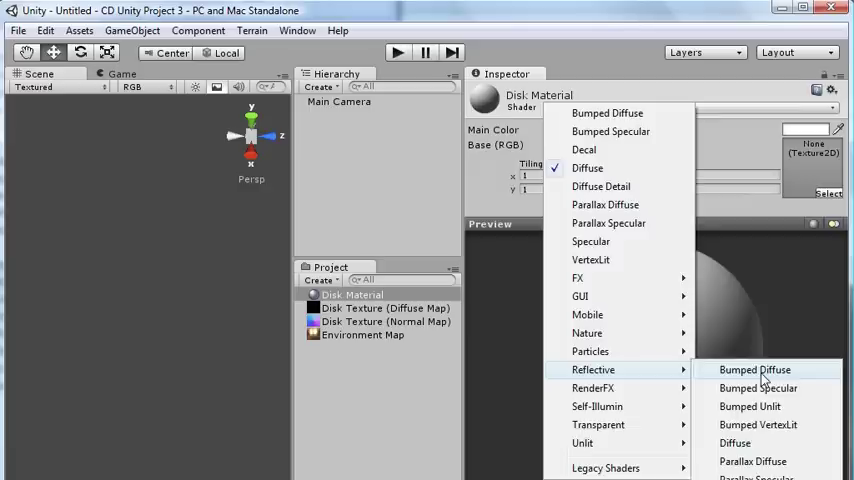
left_click(738, 372)
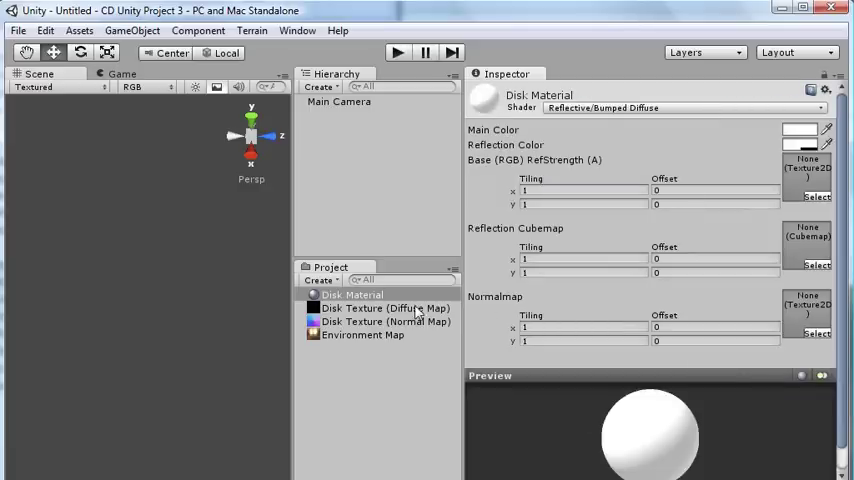
left_click_drag(437, 313, 806, 182)
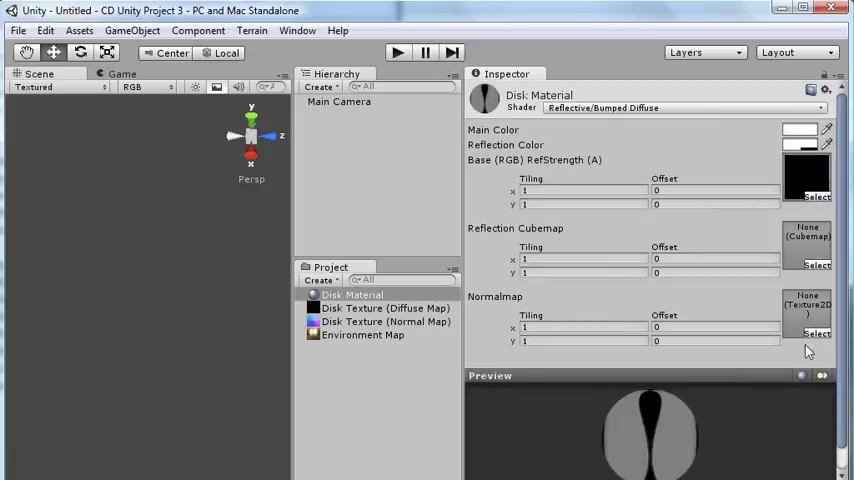
Preview the material on a rotated cube and try dropping Environment Map into Reflection Cubemap
left_click(802, 376)
mouse_move(718, 420)
left_mouse_down()
mouse_move(672, 435)
mouse_move(717, 435)
left_mouse_up()
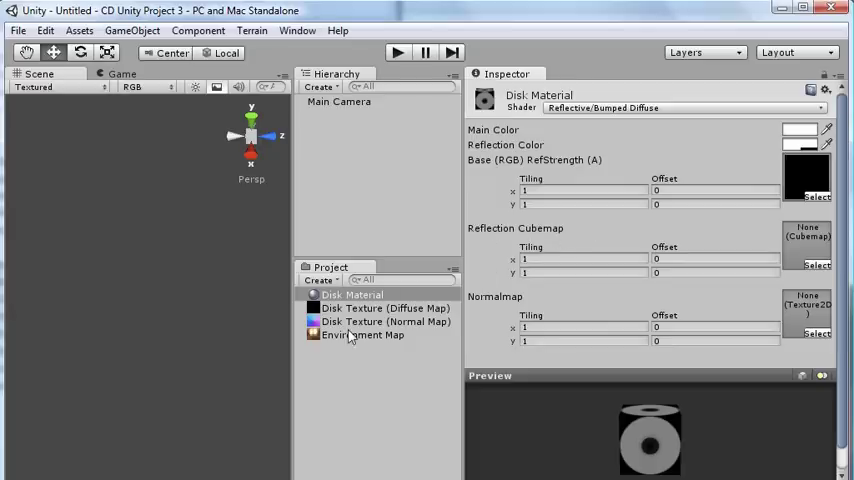
left_click_drag(350, 337, 758, 258)
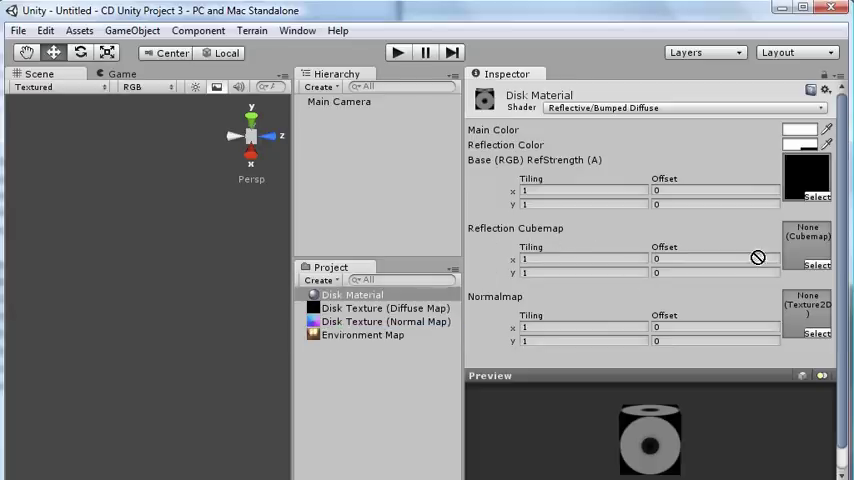
left_click_drag(758, 258, 810, 248)
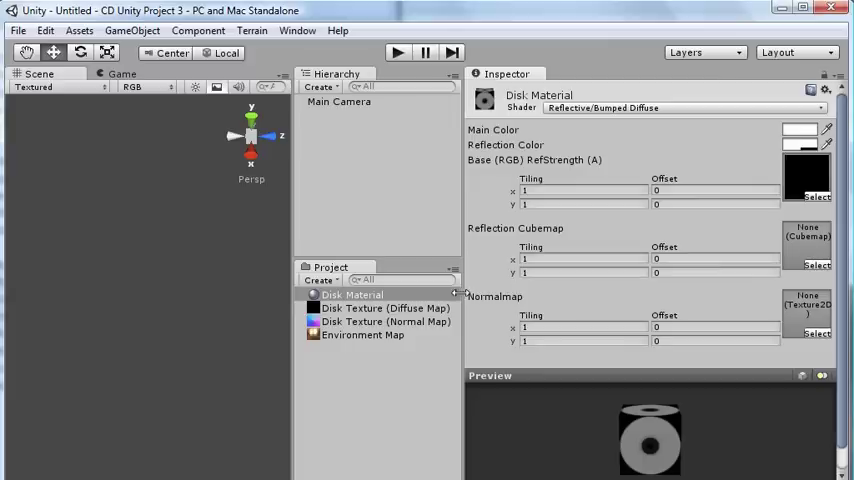
Set Environment Map's texture type to Reflection and inspect the generated cubemap
left_click(347, 338)
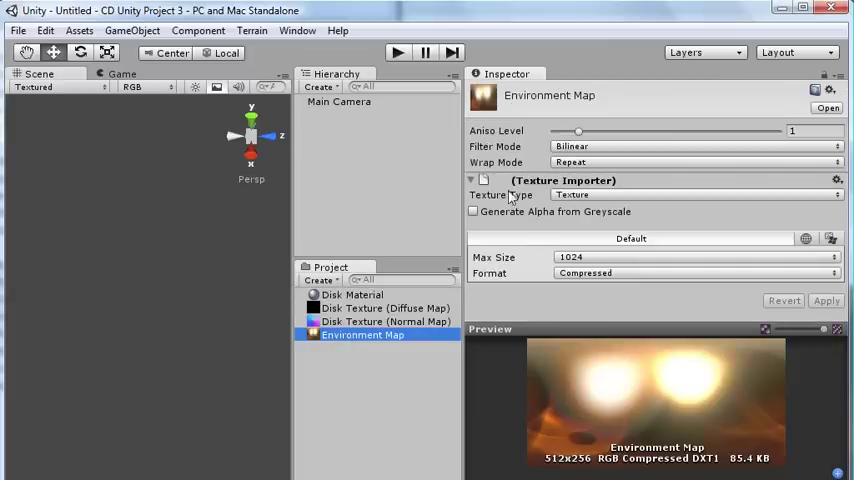
left_click(566, 195)
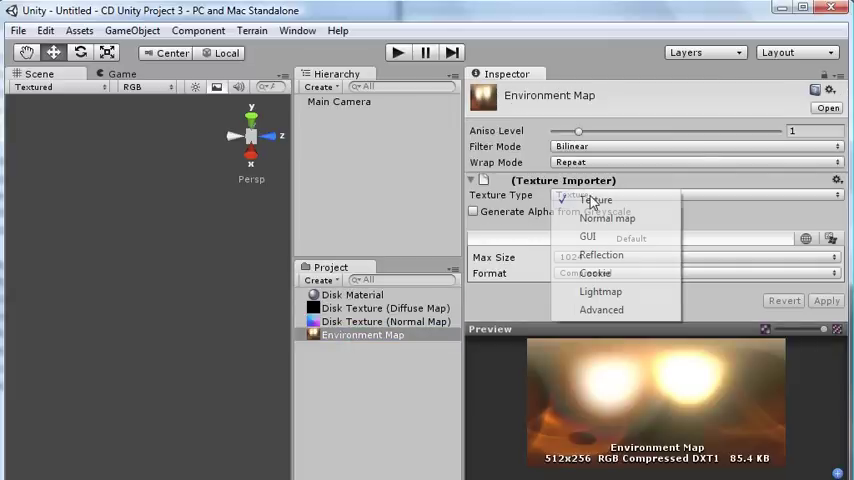
left_click(610, 255)
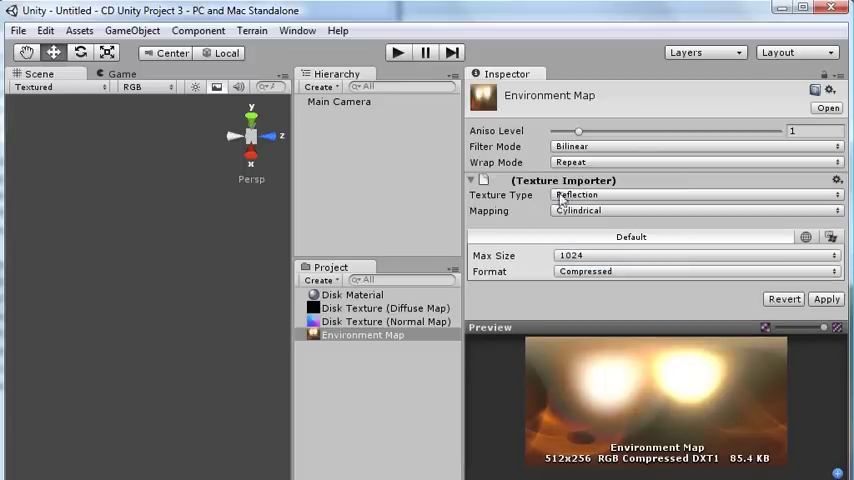
left_click(828, 300)
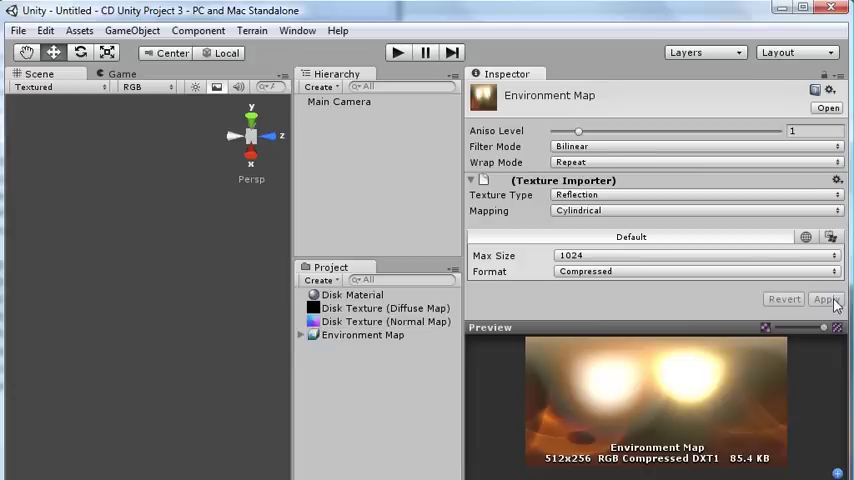
left_click(300, 336)
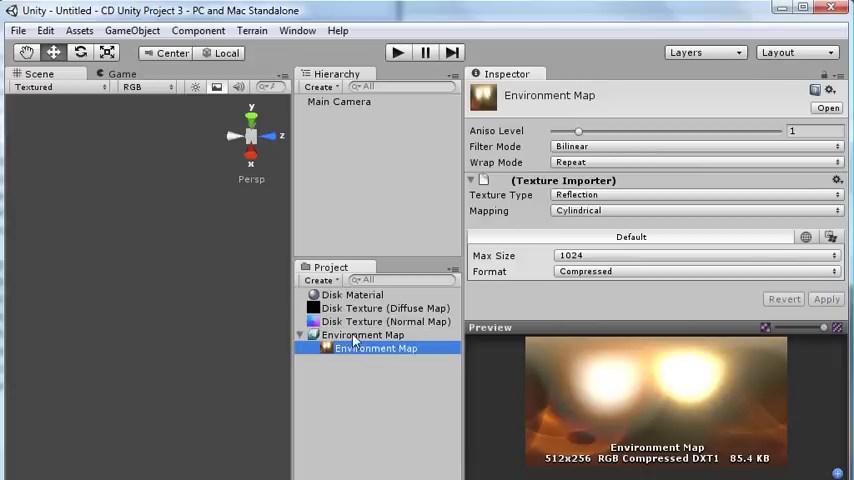
left_click(355, 336)
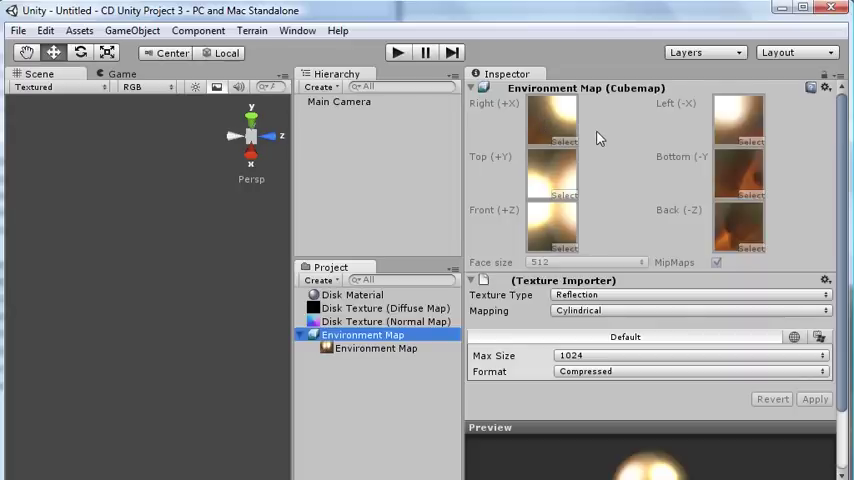
Assign the cubemap as Disk Material's Reflection Cubemap and inspect it on a cylinder preview
left_click(363, 298)
mouse_move(380, 337)
left_mouse_down()
mouse_move(543, 321)
mouse_move(812, 250)
left_mouse_up()
left_click(801, 376)
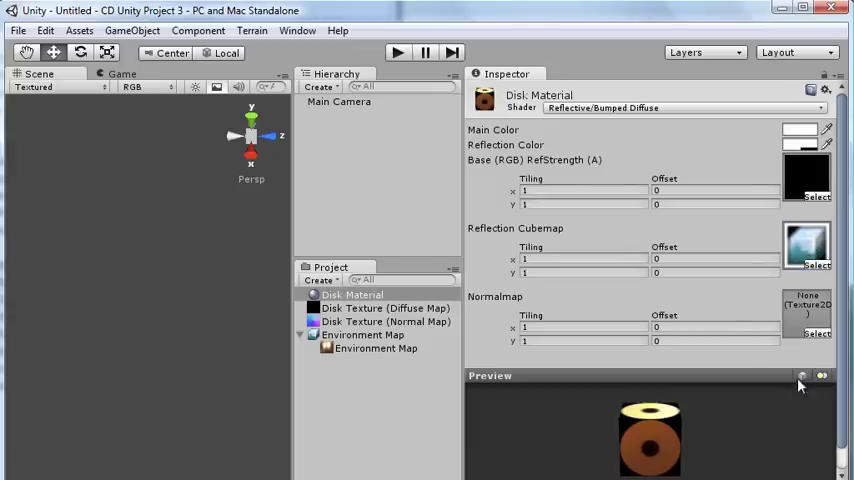
mouse_move(627, 450)
left_mouse_down()
mouse_move(719, 415)
mouse_move(688, 425)
mouse_move(707, 438)
mouse_move(711, 416)
mouse_move(690, 438)
left_mouse_up()
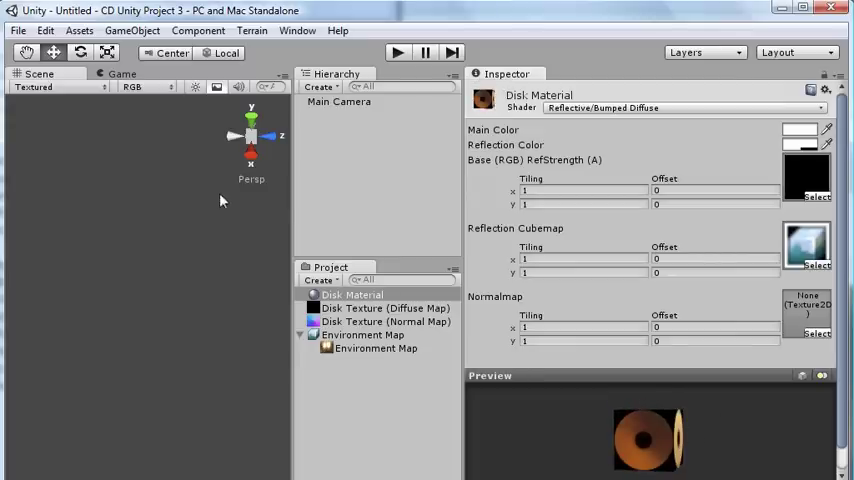
Create a plane, drop Disk Material onto it, and view the textured disc at an angle
mouse_move(292, 204)
left_mouse_down()
mouse_move(389, 198)
mouse_move(466, 209)
left_mouse_up()
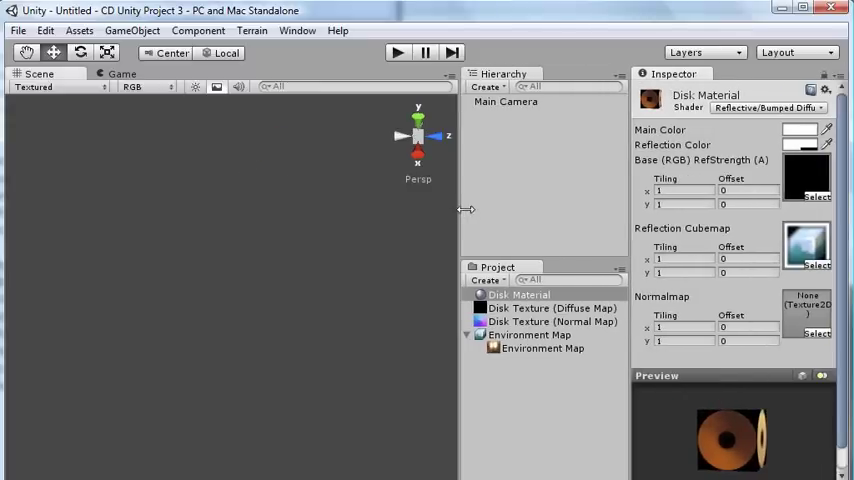
left_click(130, 31)
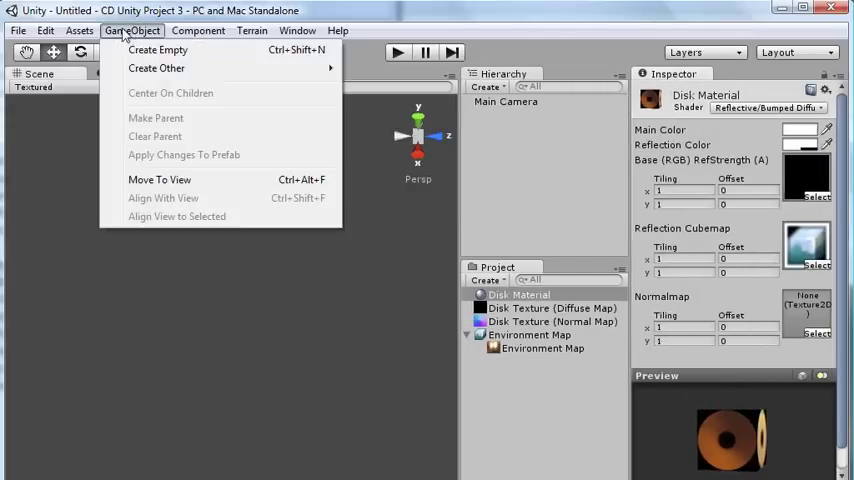
mouse_move(156, 68)
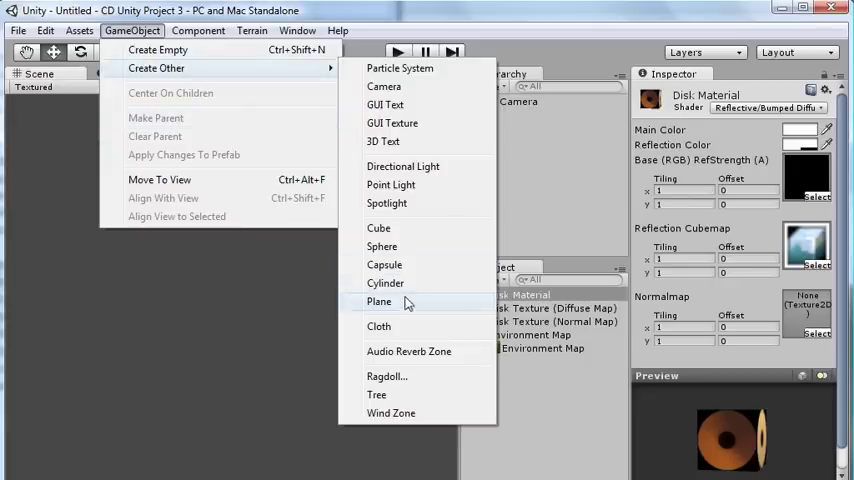
left_click(407, 303)
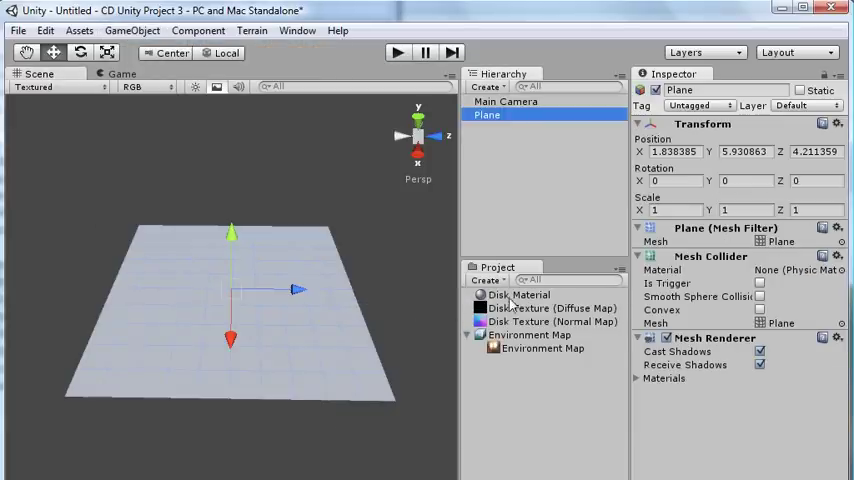
left_click_drag(500, 296, 320, 325)
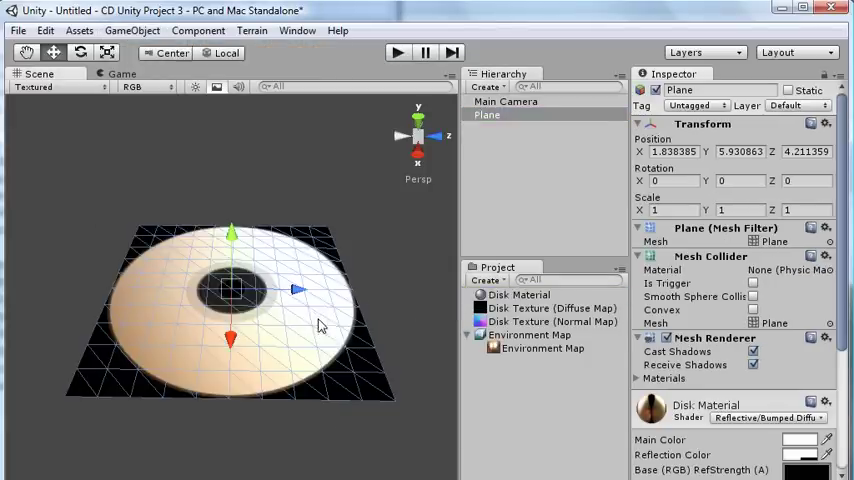
left_click(412, 274)
mouse_move(258, 248)
left_mouse_down("alt")
mouse_move(262, 113)
mouse_move(286, 238)
left_mouse_up("alt")
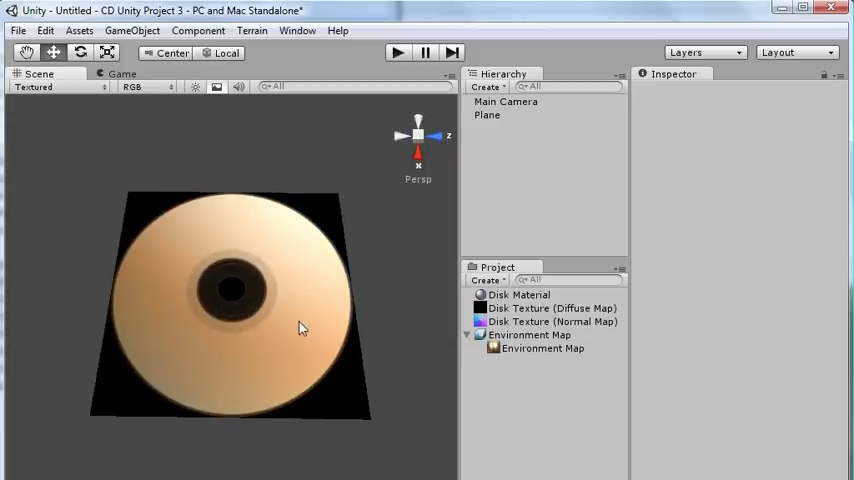
Make Disk Texture (Normal Map) a normal map with Generate from greyscale turned off
left_click(527, 300)
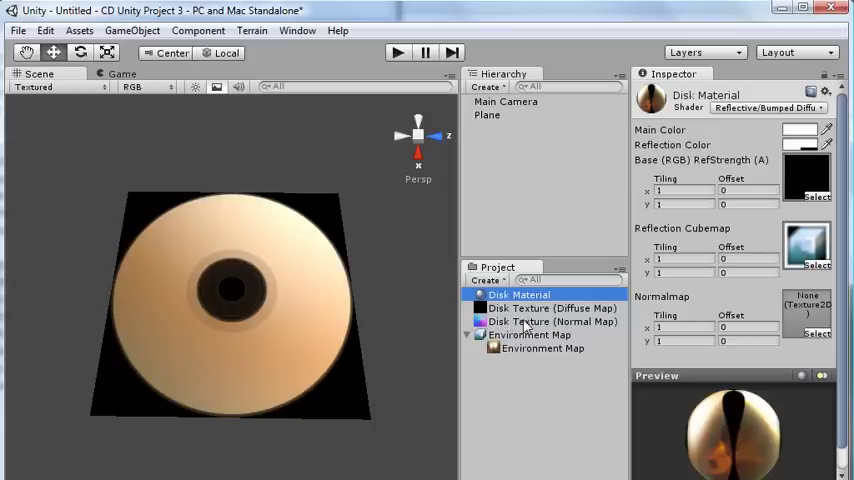
left_click(527, 322)
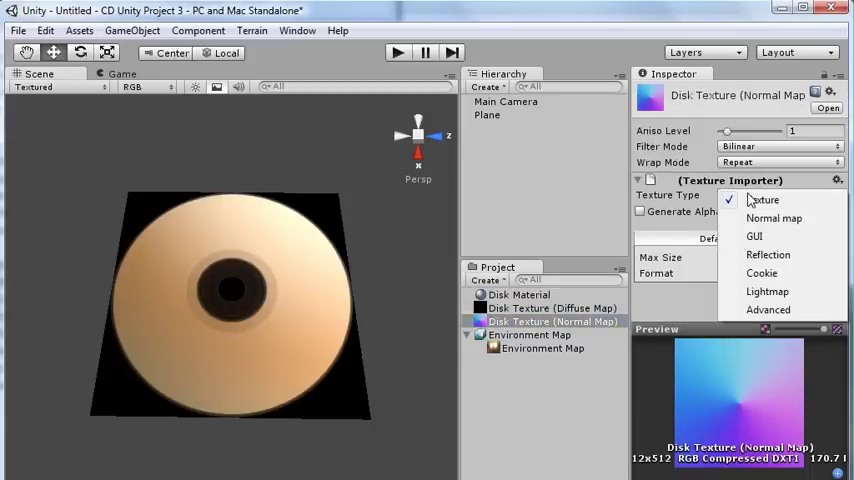
left_click(752, 220)
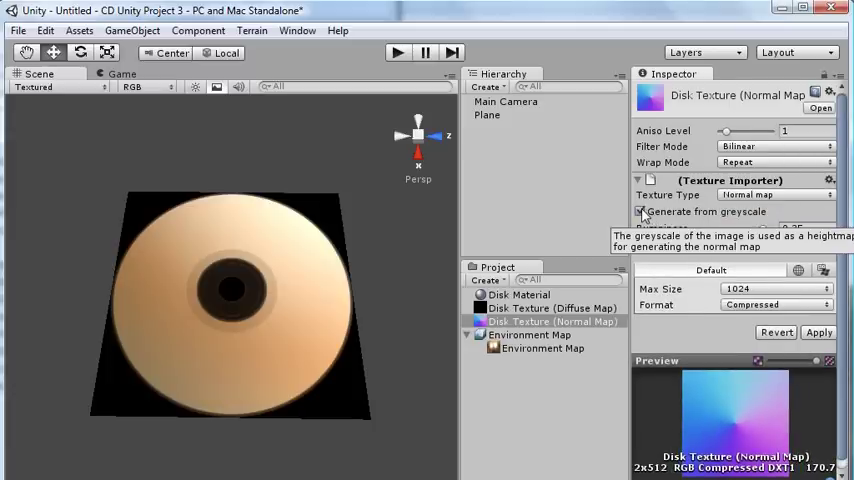
left_click(641, 213)
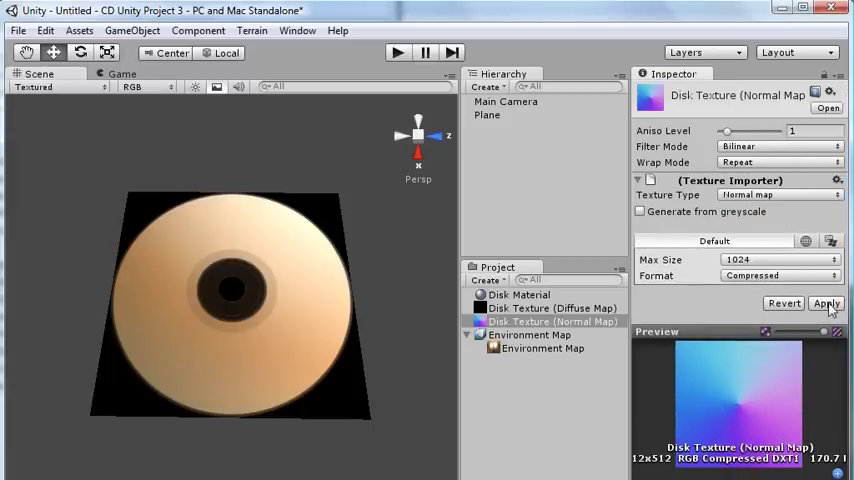
left_click(826, 304)
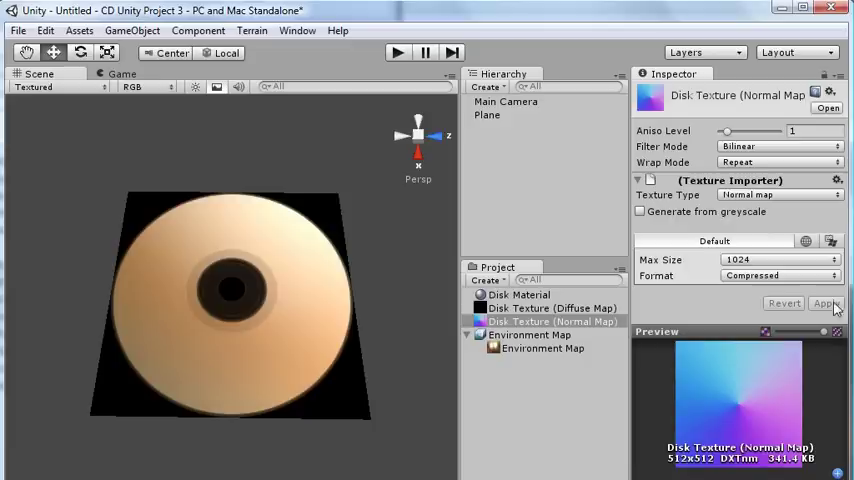
Assign the normal map to Disk Material's Normalmap slot and check the bumpy reflections
left_click(520, 295)
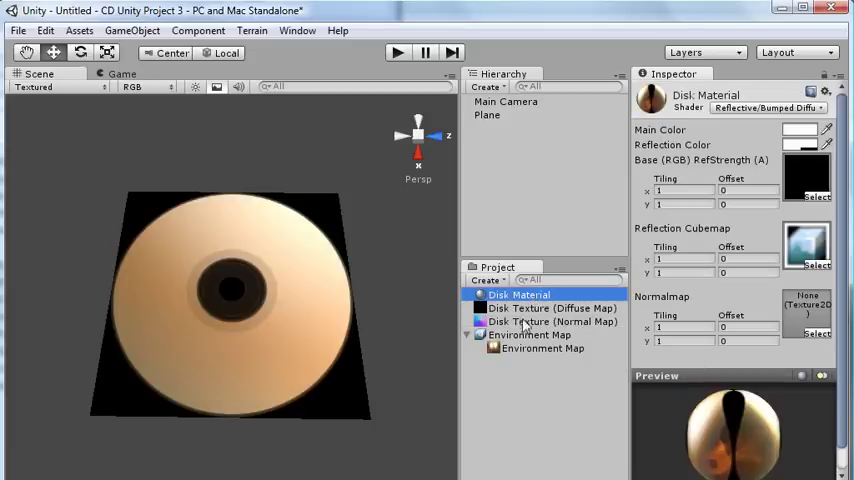
left_click_drag(520, 322, 807, 325)
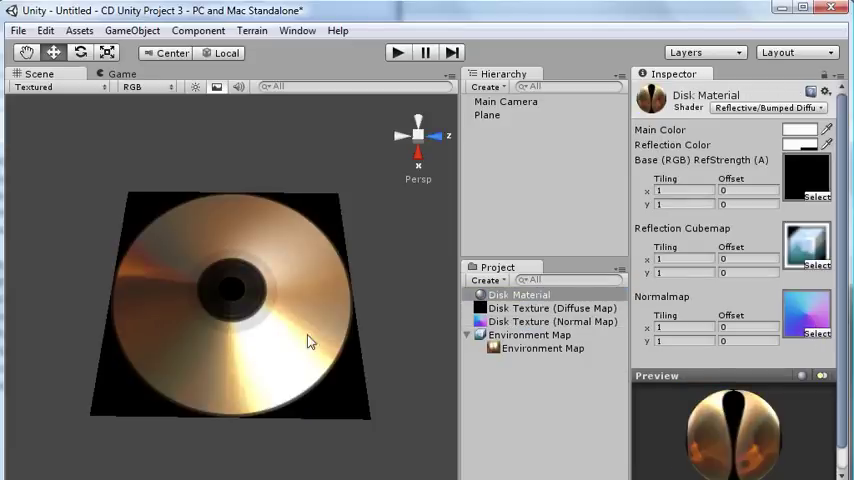
left_click_drag(286, 317, 429, 311, "alt")
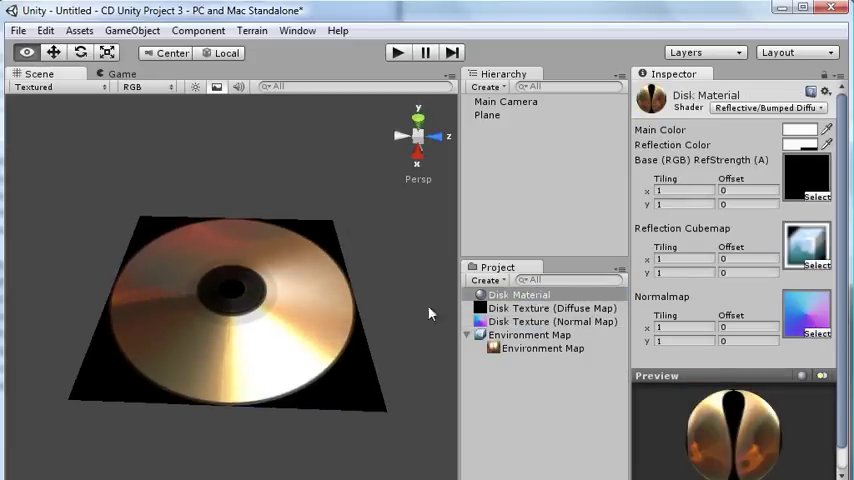
left_click_drag(259, 339, 237, 345, "alt")
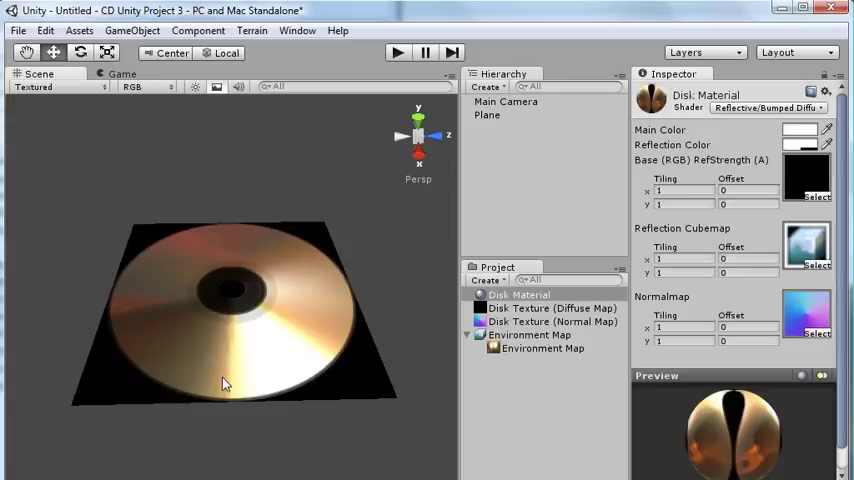
Switch the normal map texture format to Truecolor and apply it
left_click(510, 322)
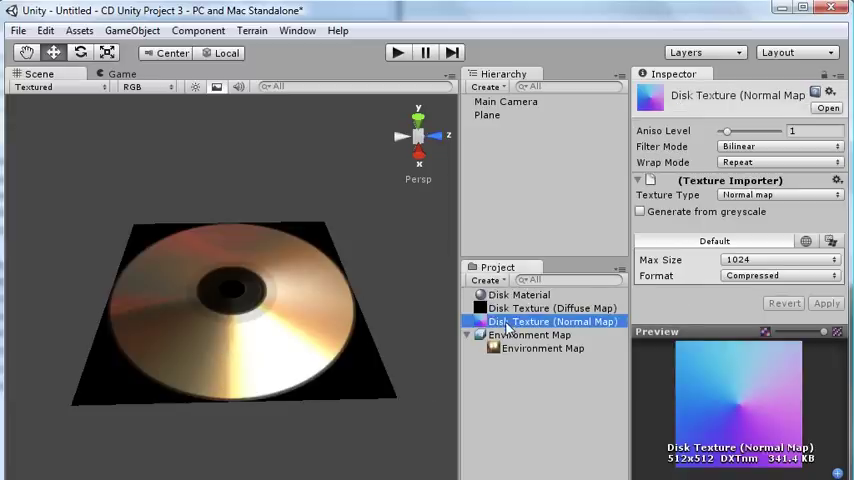
left_click(755, 276)
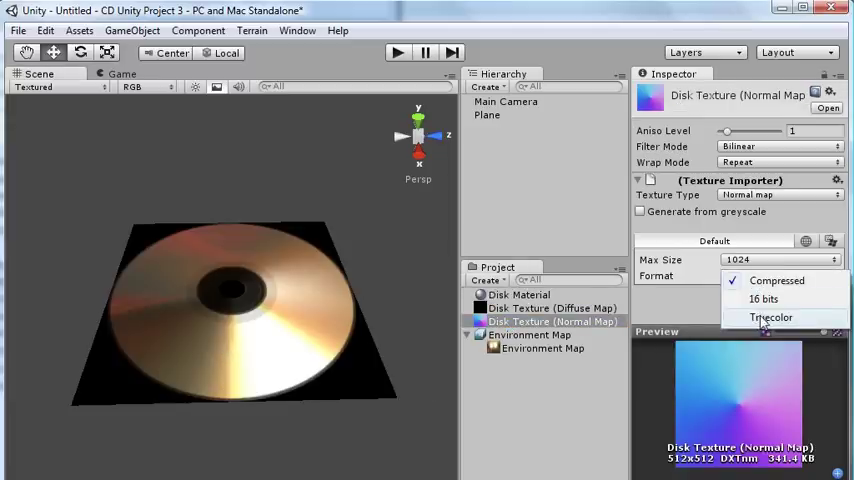
left_click(760, 318)
left_click(827, 304)
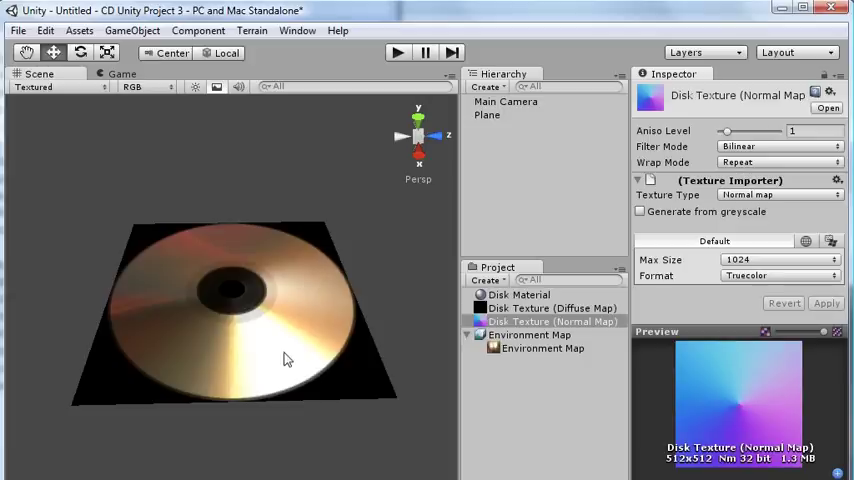
mouse_move(244, 234)
left_mouse_down("alt")
mouse_move(212, 407)
mouse_move(277, 294)
mouse_move(276, 215)
mouse_move(240, 215)
mouse_move(263, 124)
mouse_move(268, 341)
mouse_move(238, 261)
mouse_move(244, 225)
left_mouse_up("alt")
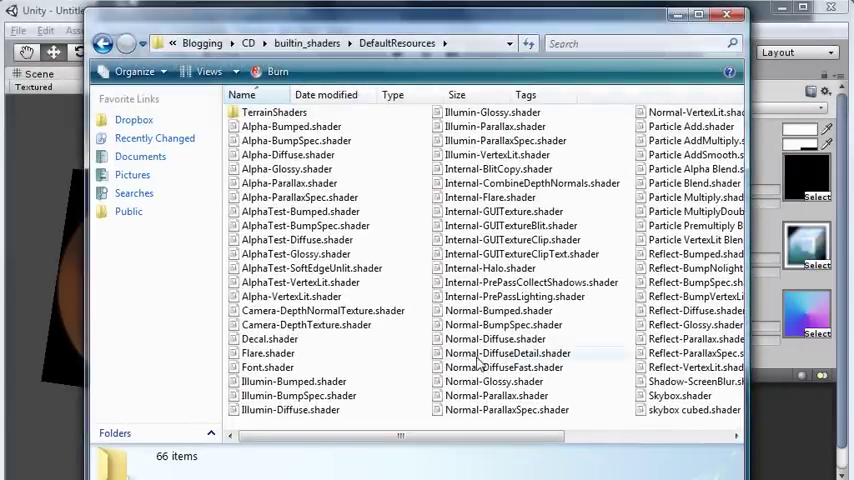
mouse_move(377, 440)
left_mouse_down()
mouse_move(446, 450)
mouse_move(550, 440)
left_mouse_up()
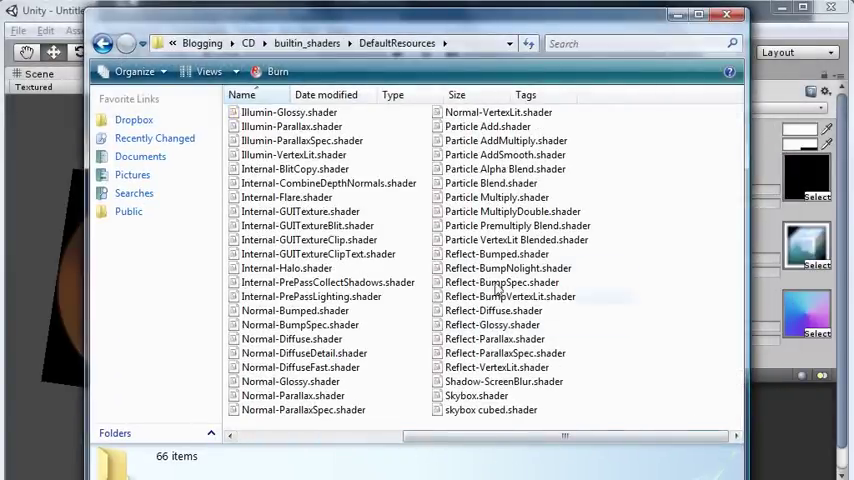
mouse_move(497, 254)
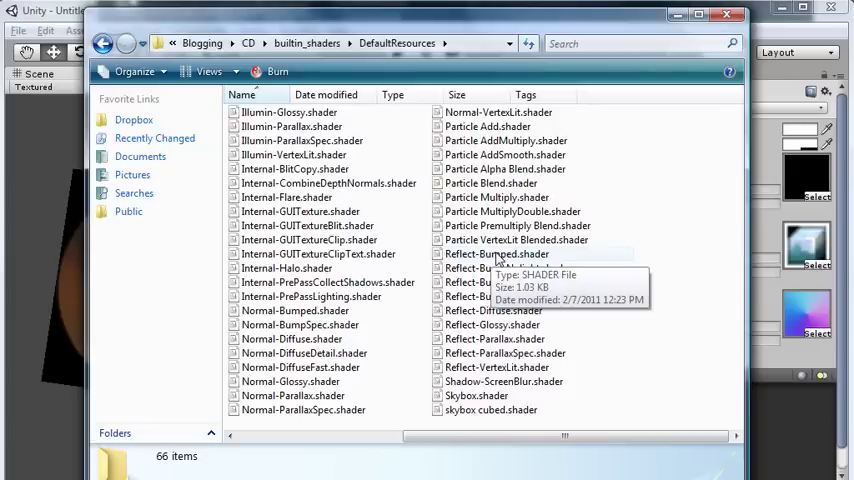
Open Reflect-Bumped.shader and Alpha-Diffuse.shader in WordPad, arranged side by side
double_click(497, 256)
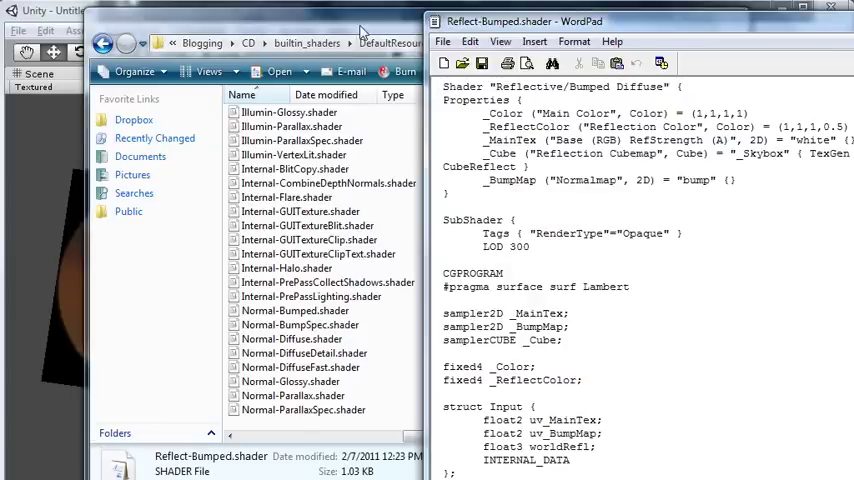
left_click(363, 33)
left_click_drag(458, 437, 324, 430)
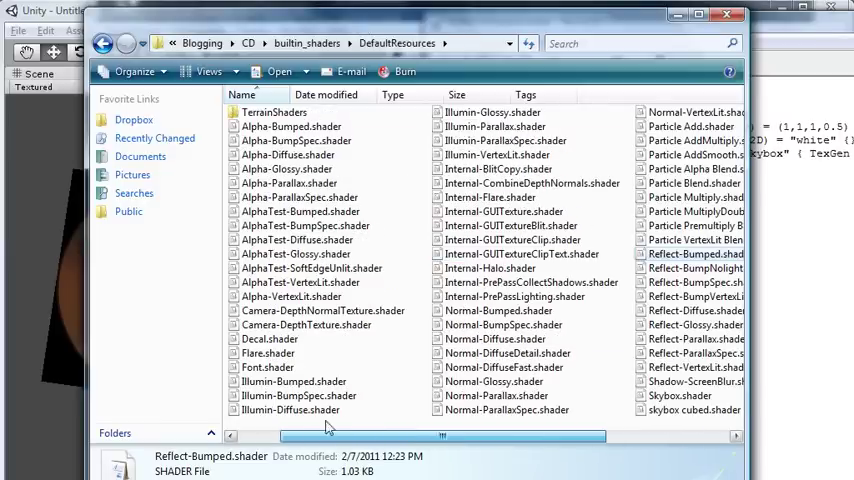
double_click(296, 157)
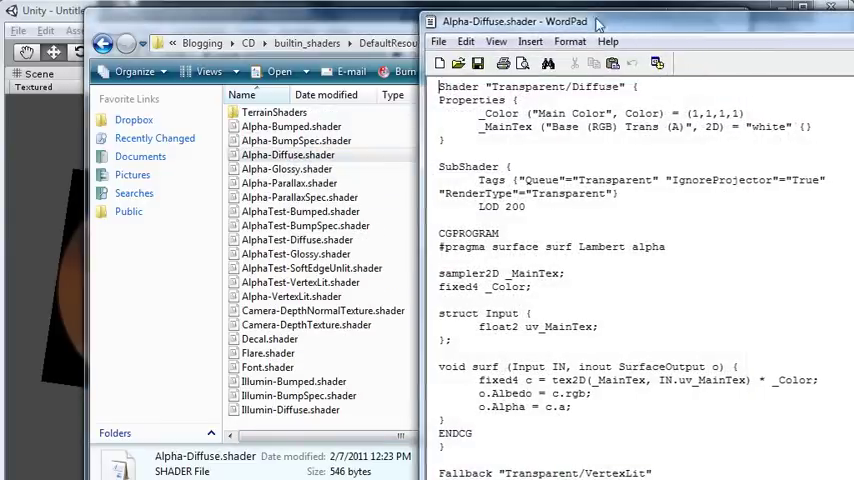
left_click_drag(622, 18, 185, 21)
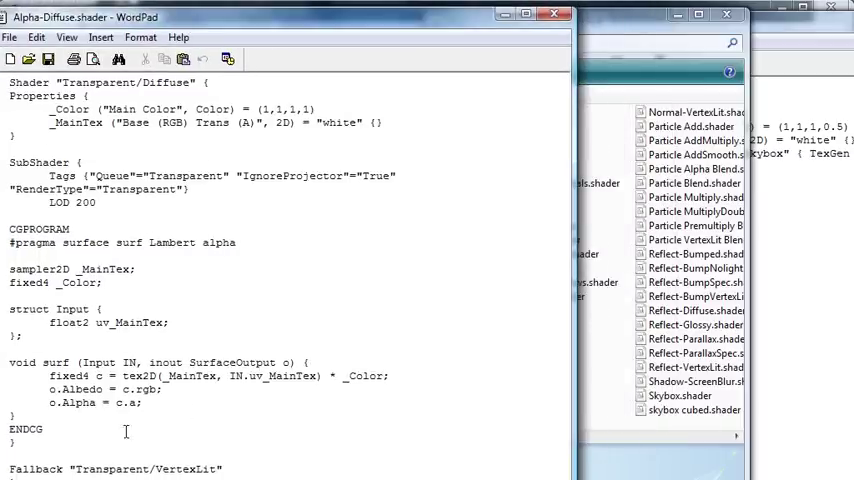
left_click_drag(800, 22, 660, 24)
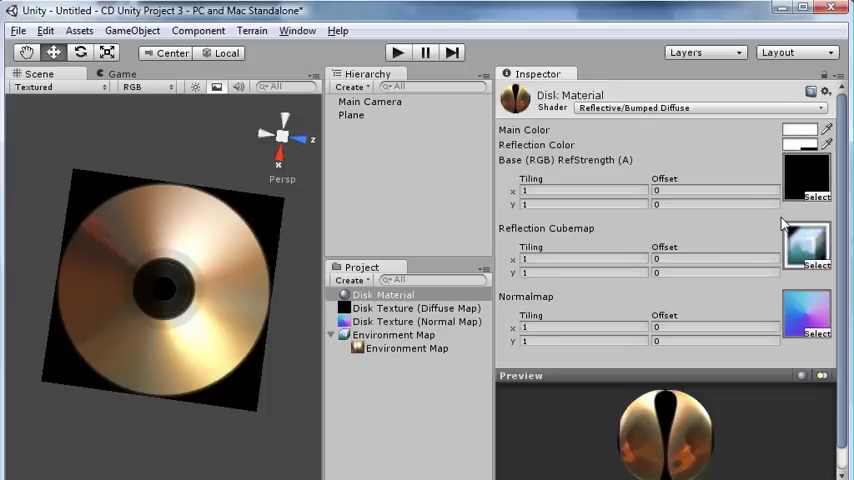
Create a new shader asset named 'Reflective Bumped Transparent' in the Project panel
left_click(350, 280)
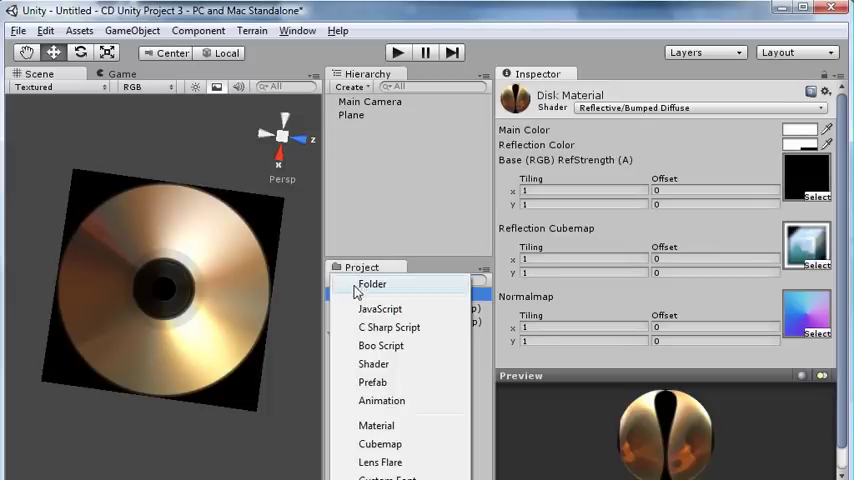
left_click(398, 366)
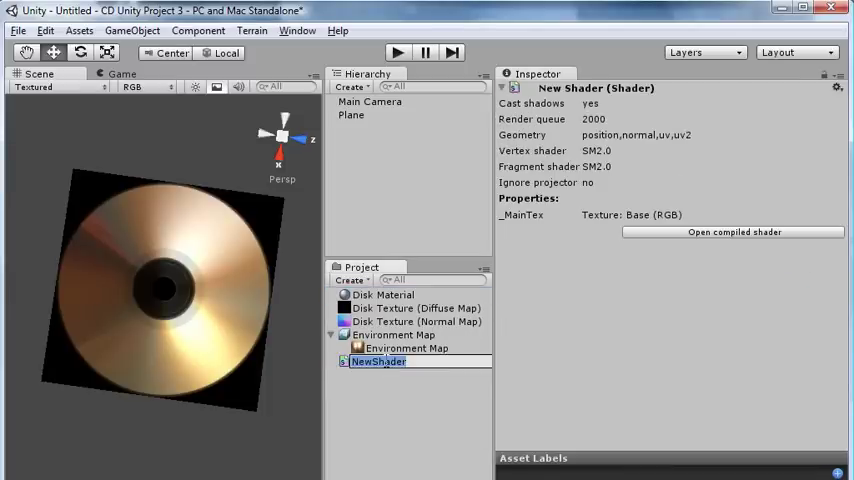
type("Reflective Bump")
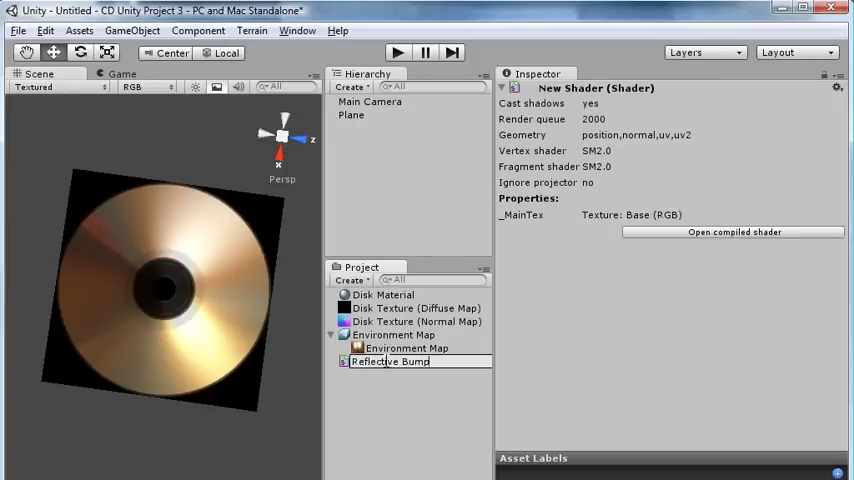
type("ed Transp")
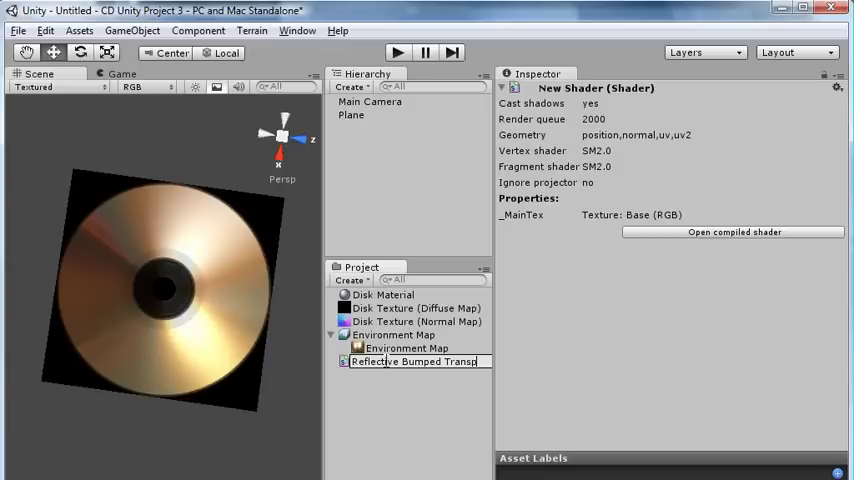
type("arent")
key("Return")
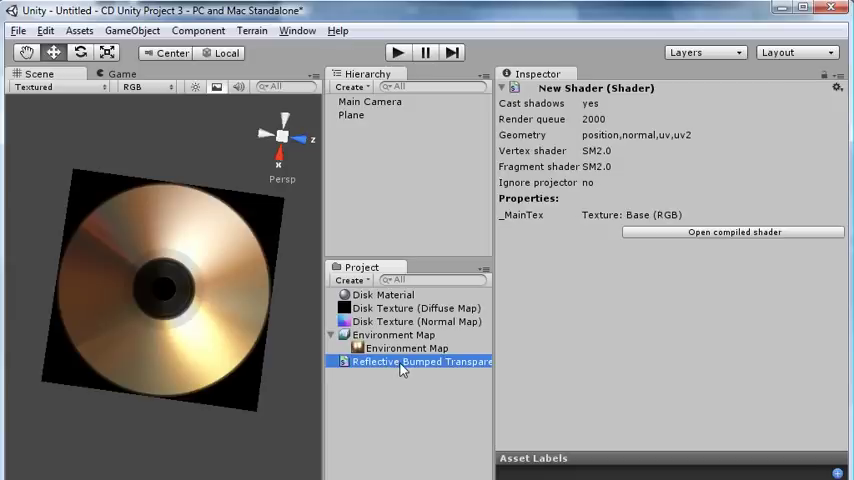
Open the new shader in SciTE and delete its template code
double_click(403, 369)
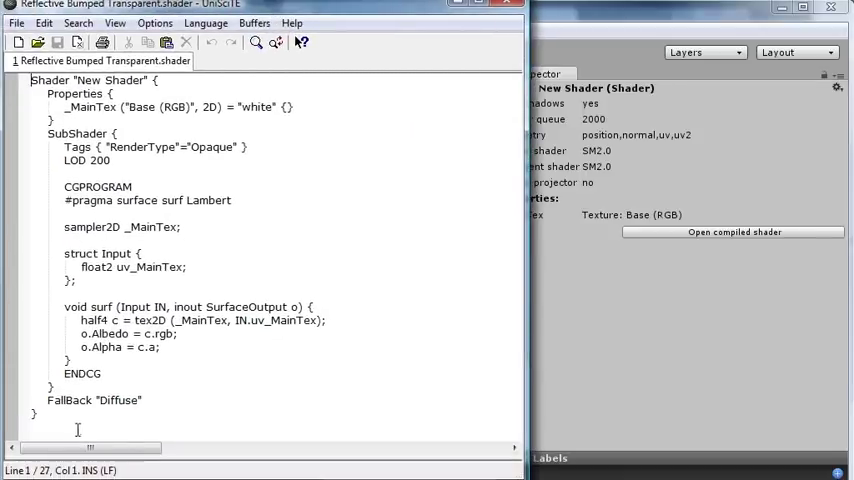
left_click_drag(77, 430, 31, 80)
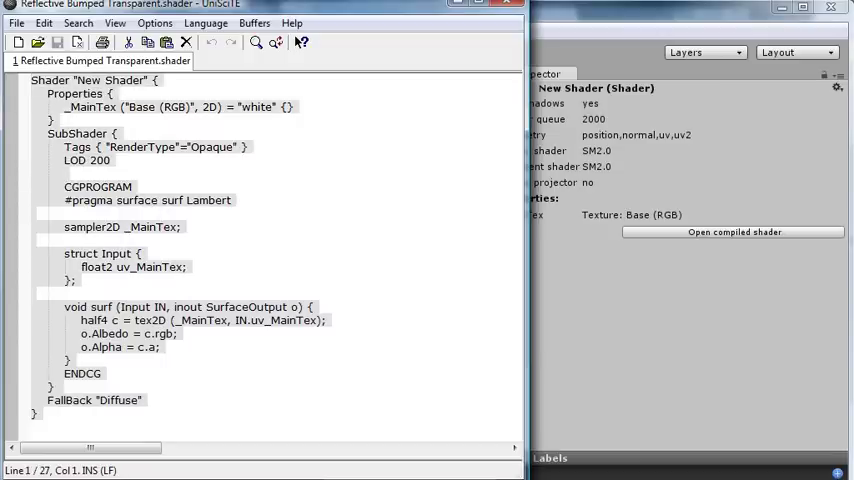
key("Delete")
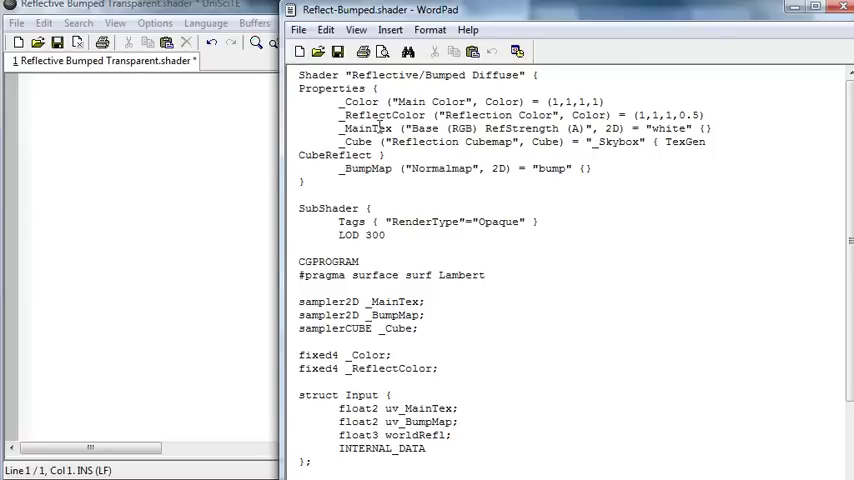
Paste the Reflect-Bumped source, rename it Reflective/Bumped Diffuse Transparent, and save
key("shift+Down")
key("shift+Down")
key("shift+Down")
key("shift+Down")
key("shift+Down")
key("shift+Down")
key("shift+Down")
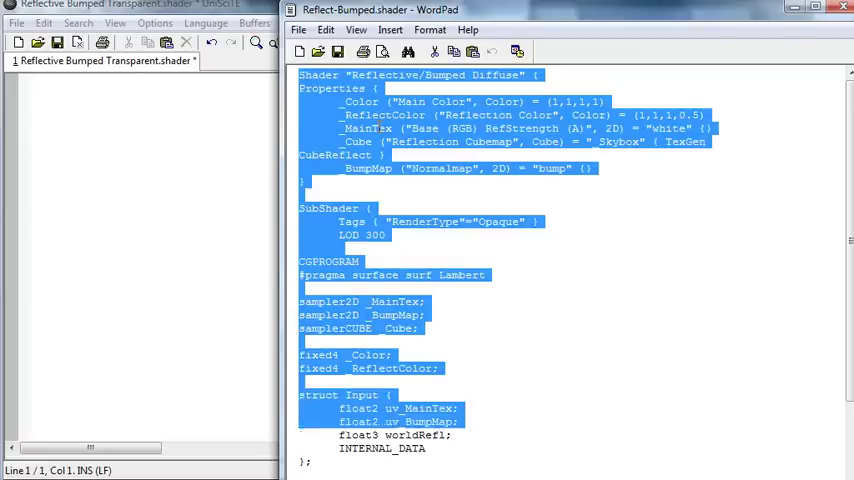
key("shift+Down")
key("shift+Down")
key("shift+Down")
key("shift+Down")
key("shift+Down")
key("shift+Down")
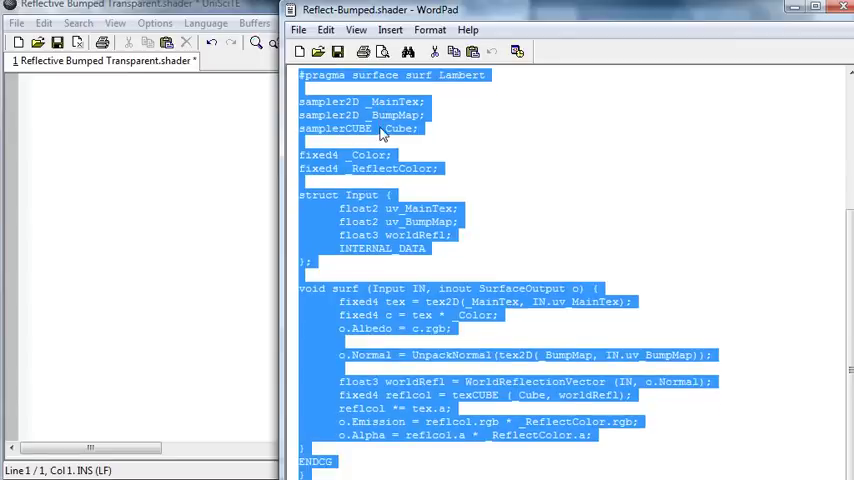
left_click(193, 147)
key("ctrl+v")
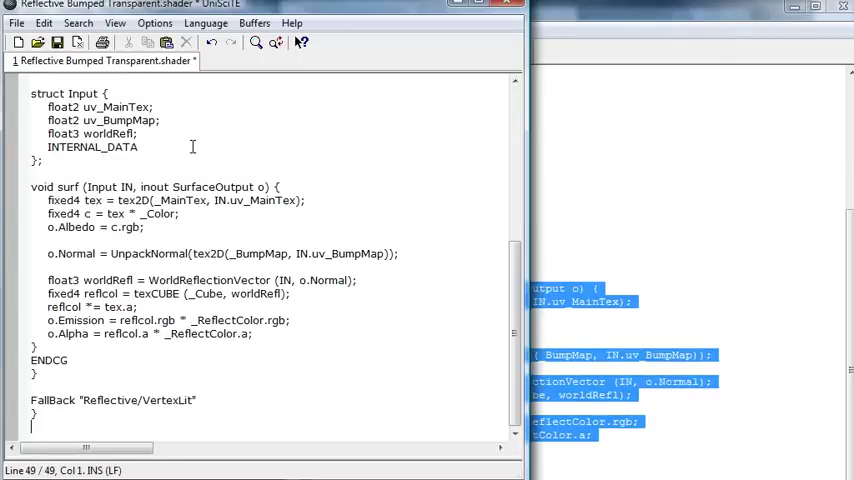
scroll(292, 284, "up", 5)
scroll(293, 284, "up", 2)
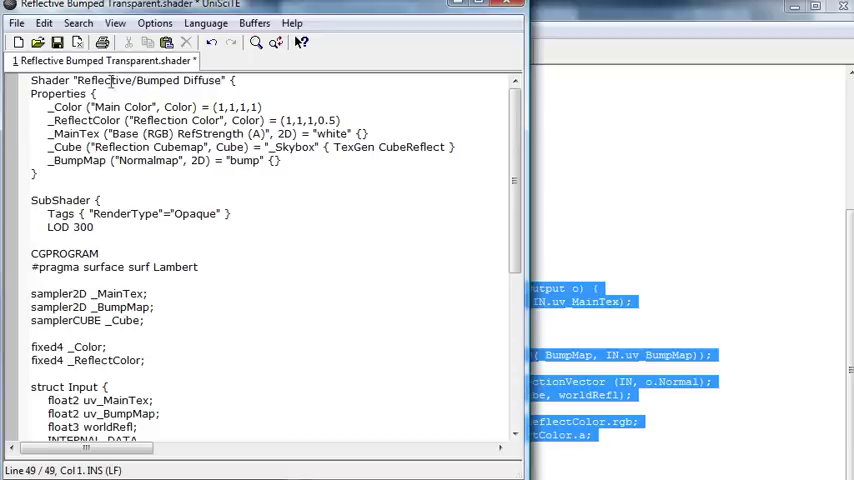
left_click(222, 80)
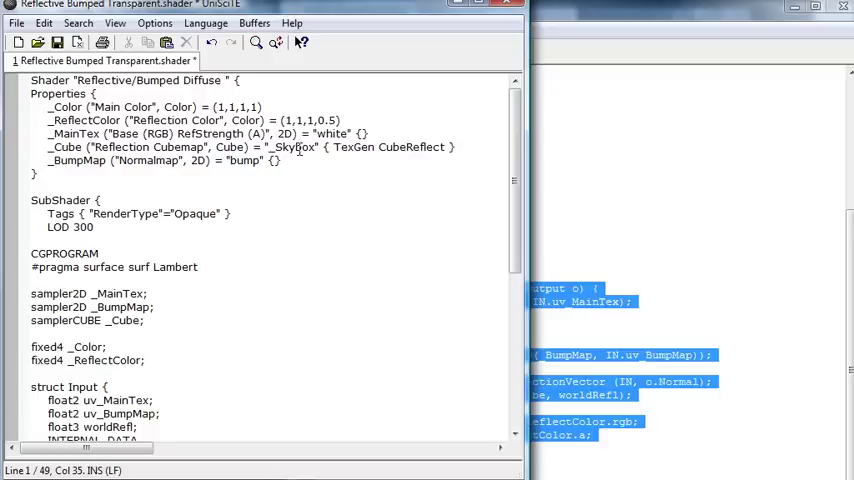
type("Trans")
type("parent")
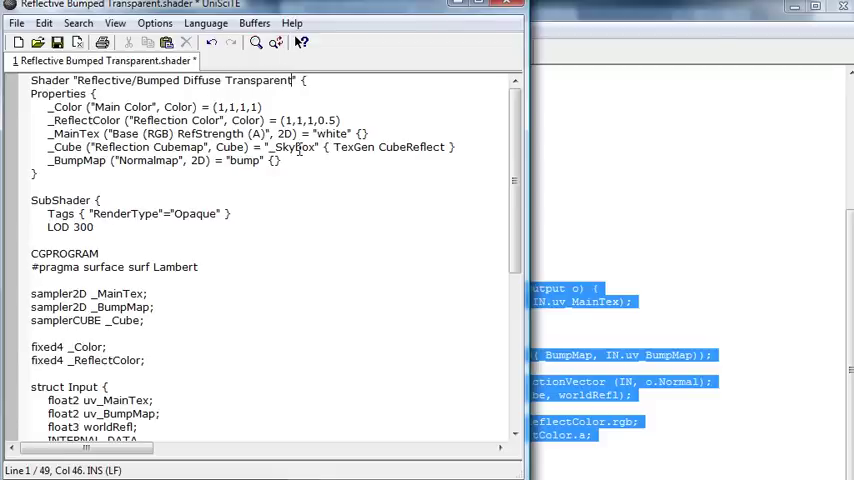
left_click(57, 42)
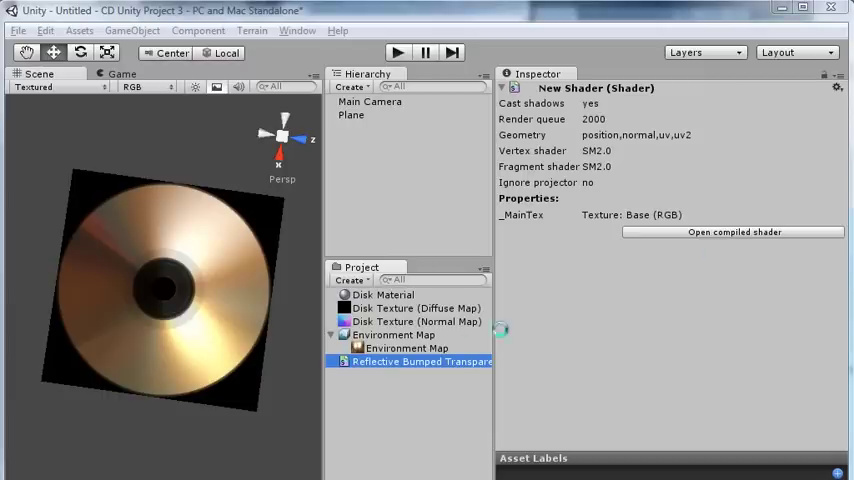
Assign the Reflective/Bumped Diffuse Transparent shader to Disk Material in the Inspector
left_click(393, 298)
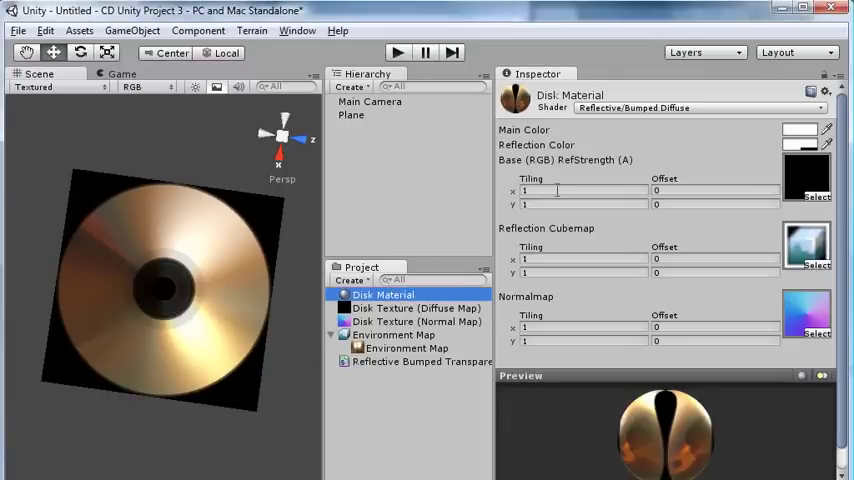
left_click(581, 107)
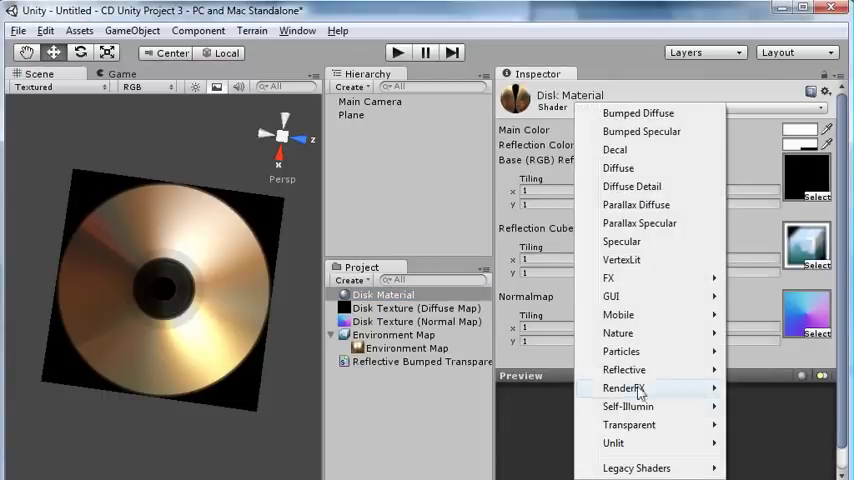
mouse_move(640, 370)
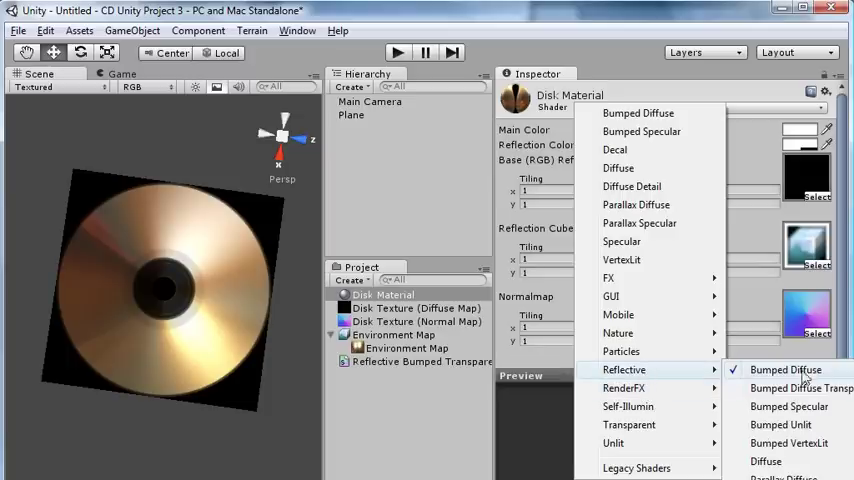
left_click(808, 389)
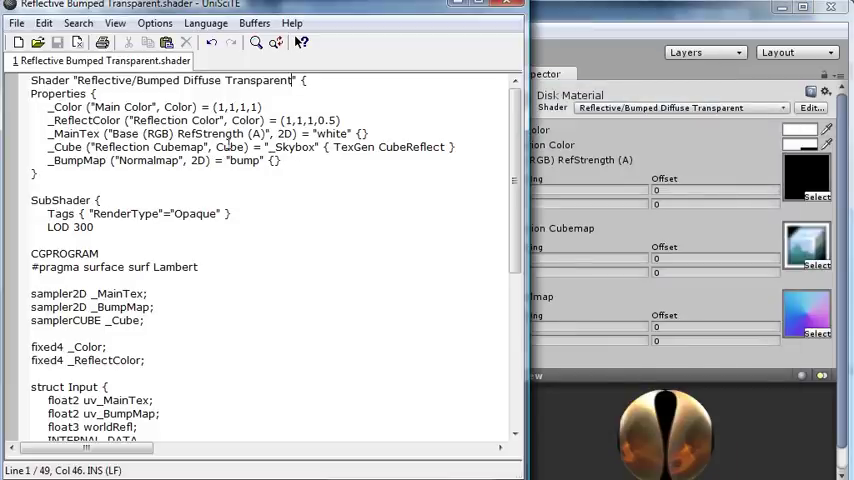
Relabel the base texture property 'Base (RGB) RefStrengthTrans (A)' and save the shader
left_click(243, 133)
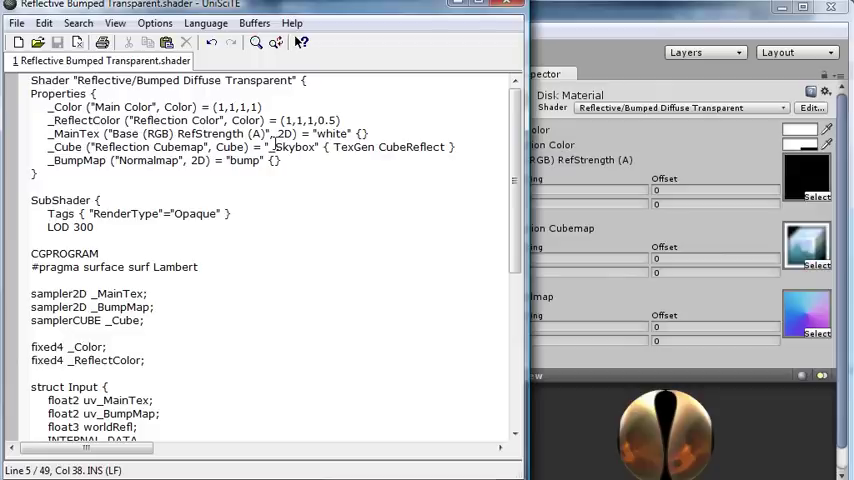
type("Trans")
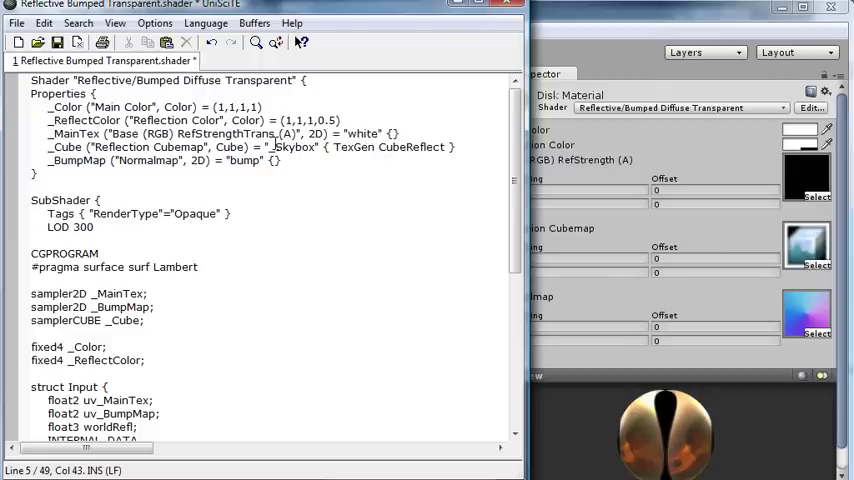
left_click(57, 43)
left_click(610, 162)
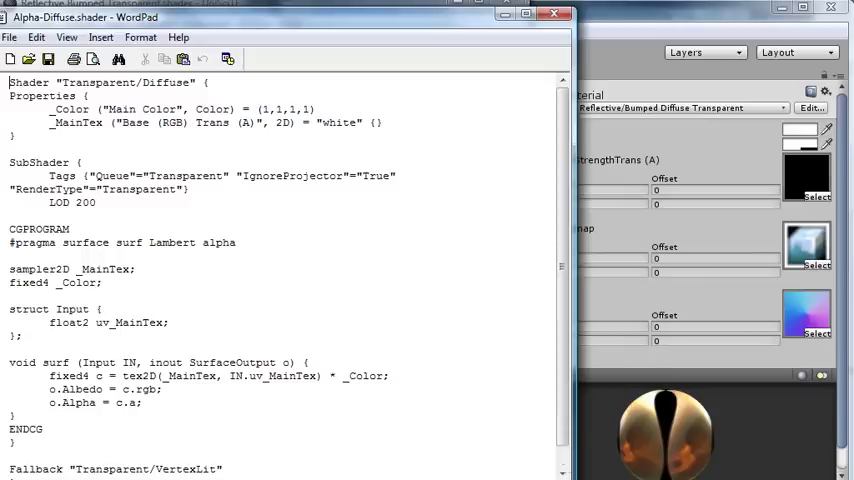
Comment out the opaque Tags line and paste the transparent queue Tags beneath it
left_click_drag(135, 22, 608, 18)
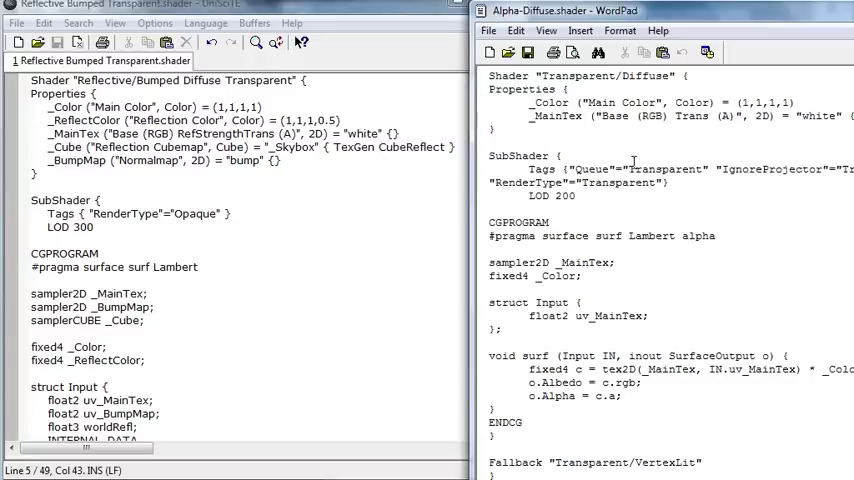
left_click(48, 213)
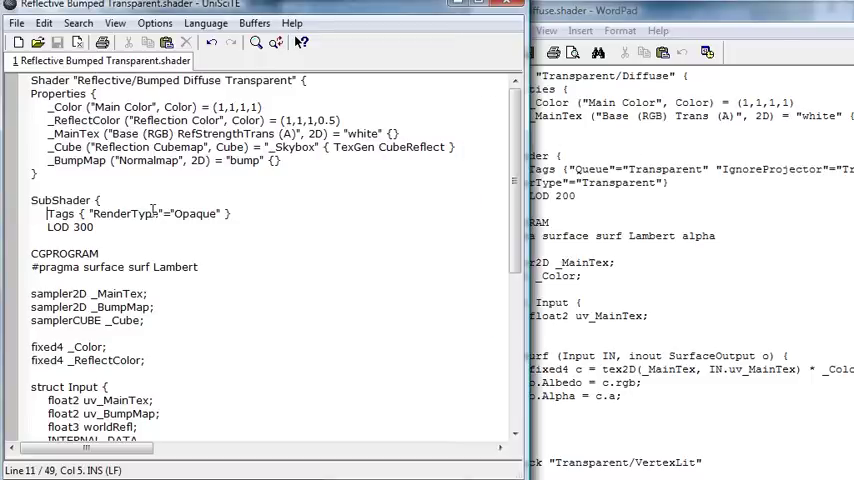
type("//")
left_click_drag(600, 10, 545, 10)
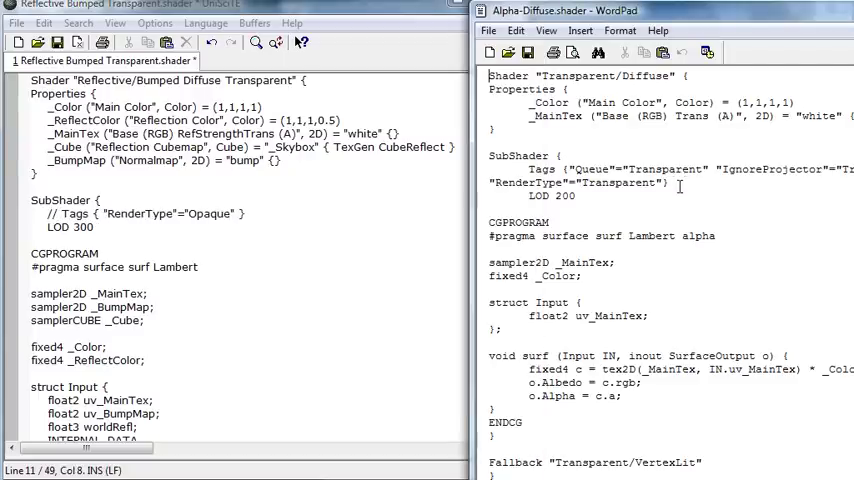
left_click_drag(668, 183, 533, 178)
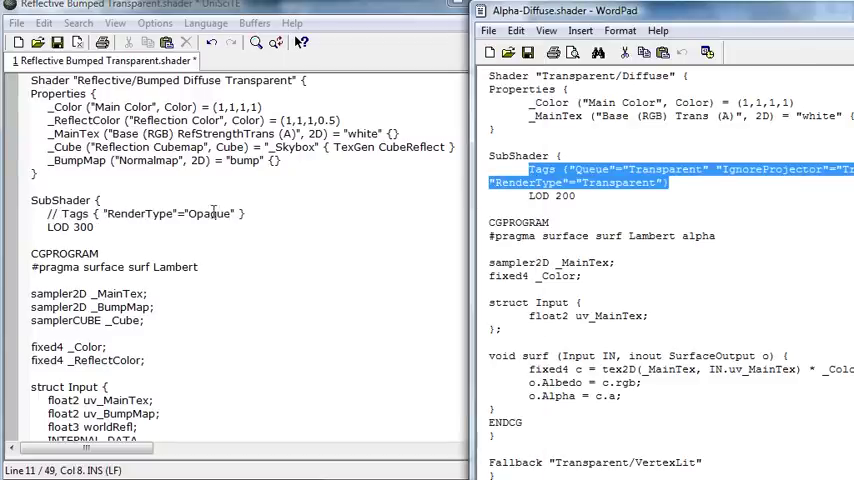
left_click(264, 214)
key("Return")
type("Tags {\"Queue\"=\"Transparent\" \"IgnoreProjector\"=\"True\" \"RenderType\"=\"Transparent\"}")
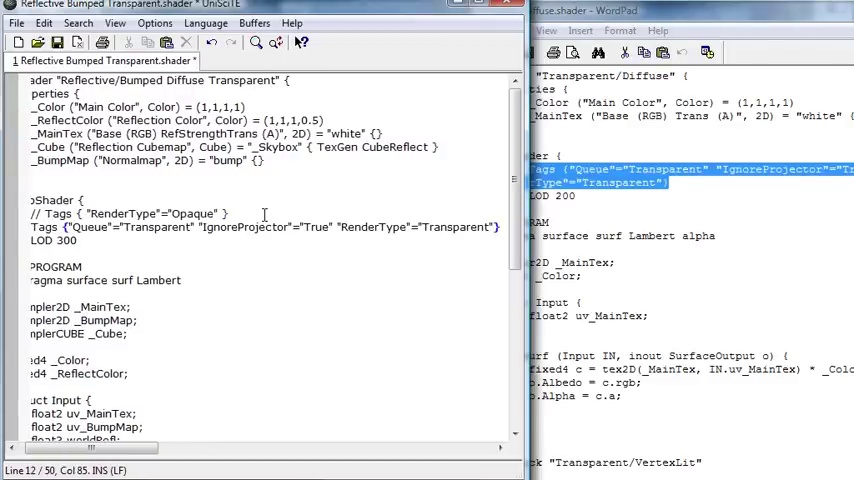
left_click(416, 296)
Comment out the surface #pragma and add the Lambert alpha pragma below it
key("alt+Tab")
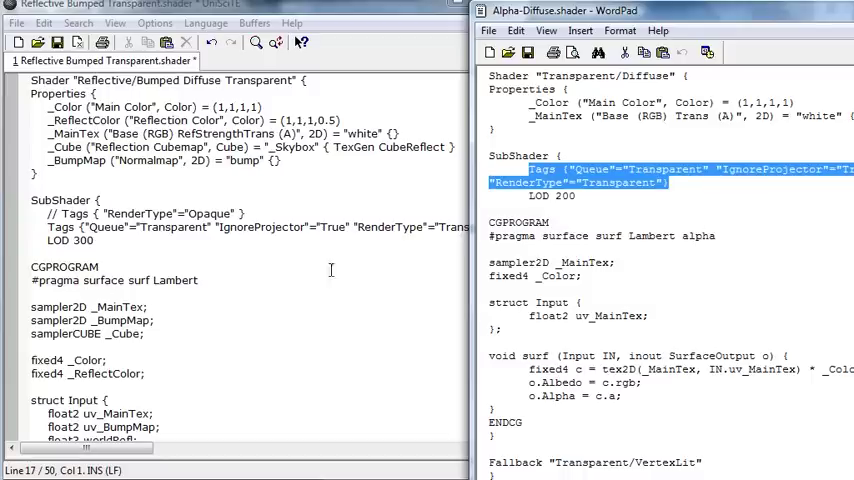
left_click_drag(716, 236, 490, 240)
key("ctrl+c")
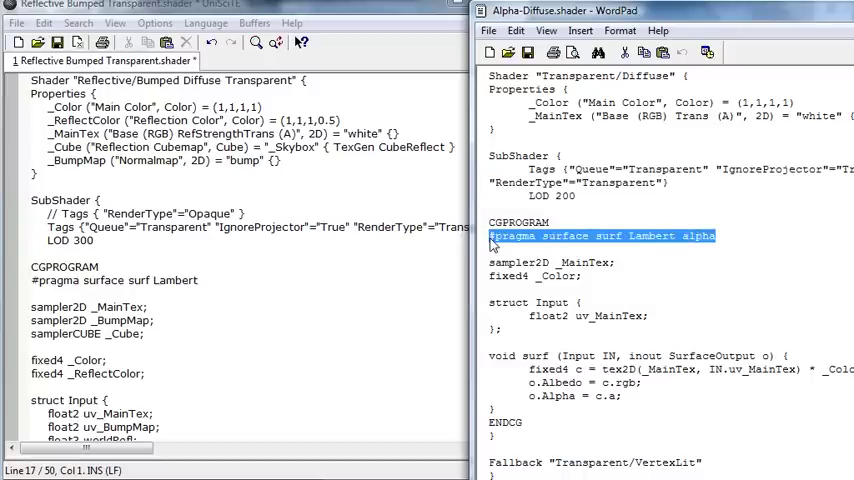
left_click(163, 280)
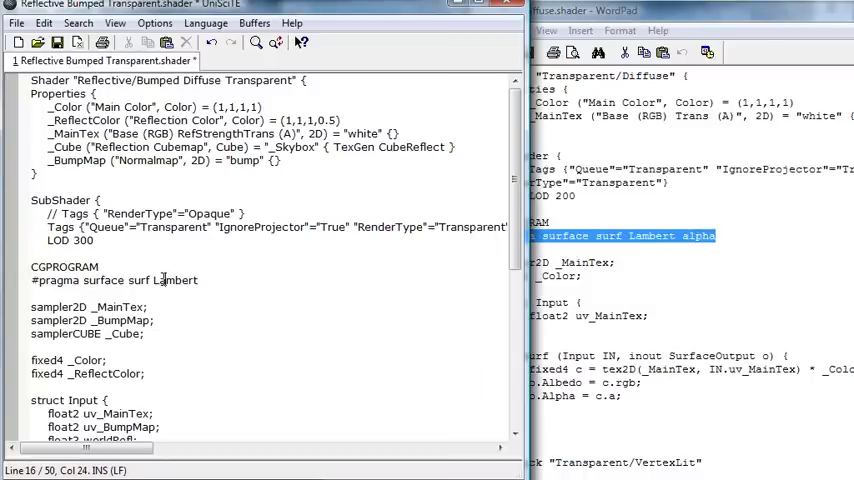
key("Home")
type("//")
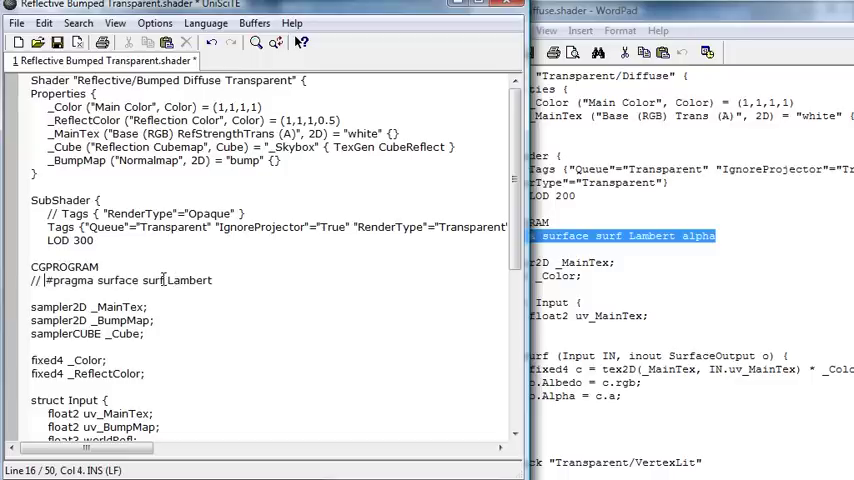
left_click(243, 280)
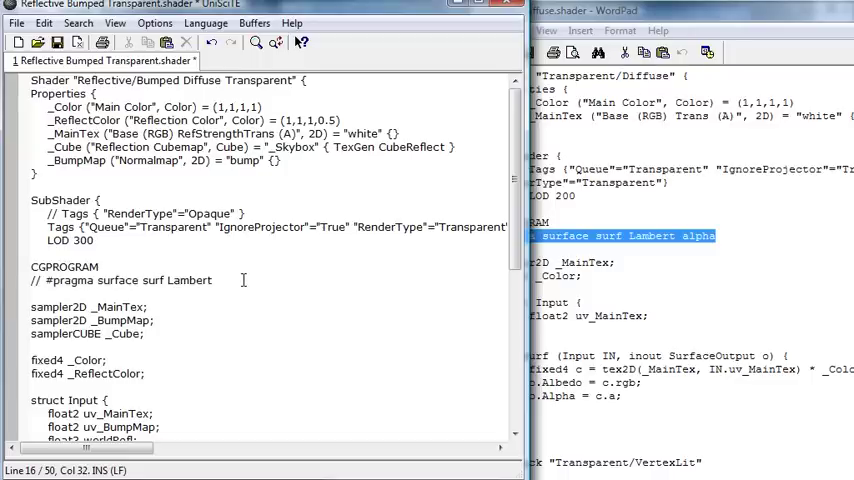
key("Return")
key("ctrl+v")
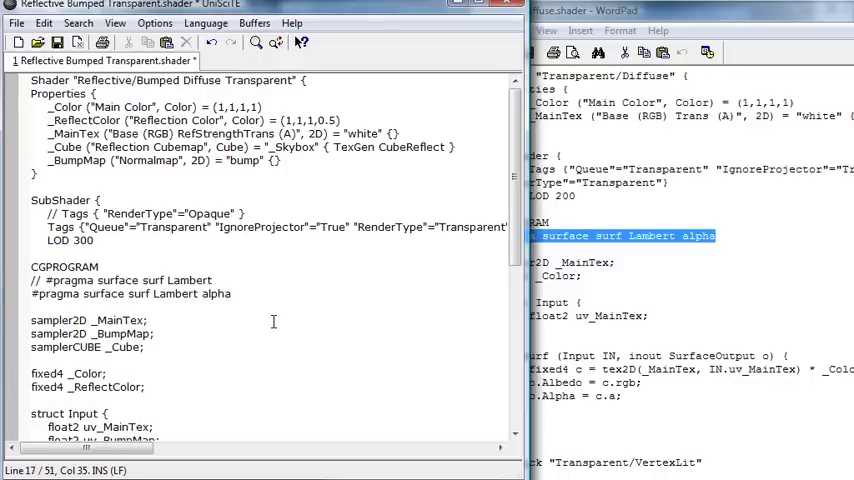
left_click(215, 320)
scroll(257, 330, "down", 4)
scroll(266, 333, "down", 2)
scroll(267, 333, "down", 2)
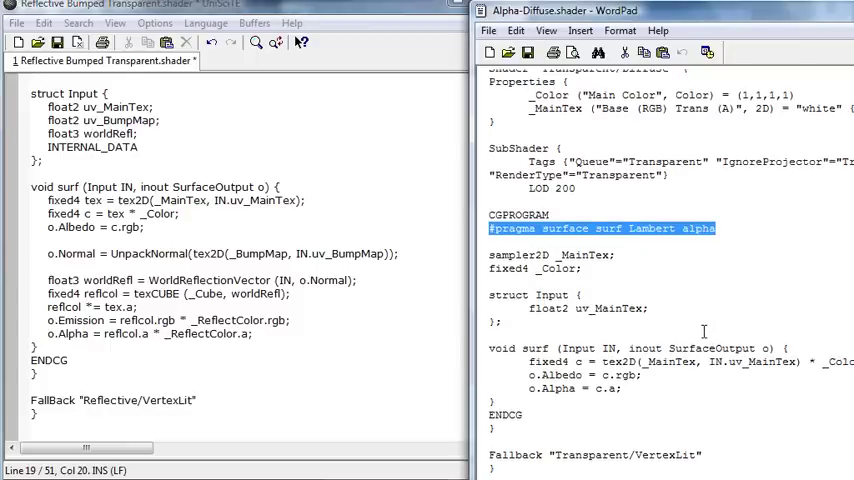
Comment out the reflection alpha line, add o.Alpha = c.a, and save
left_click_drag(622, 389, 530, 390)
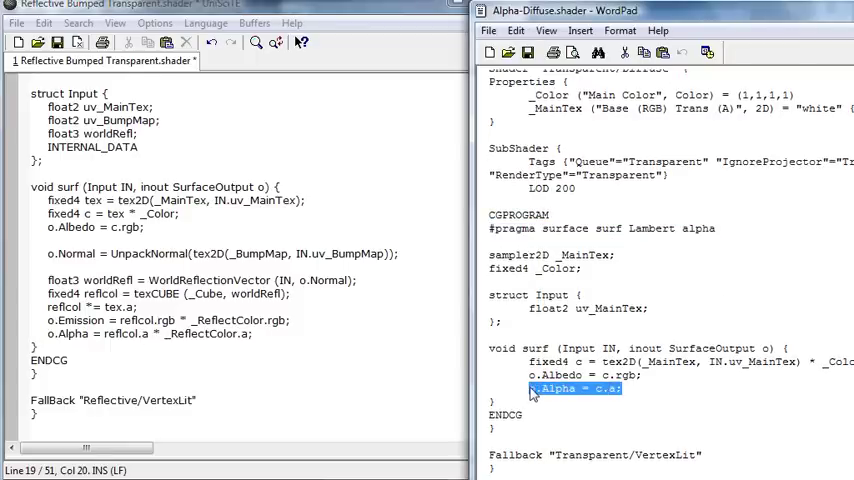
left_click(45, 334)
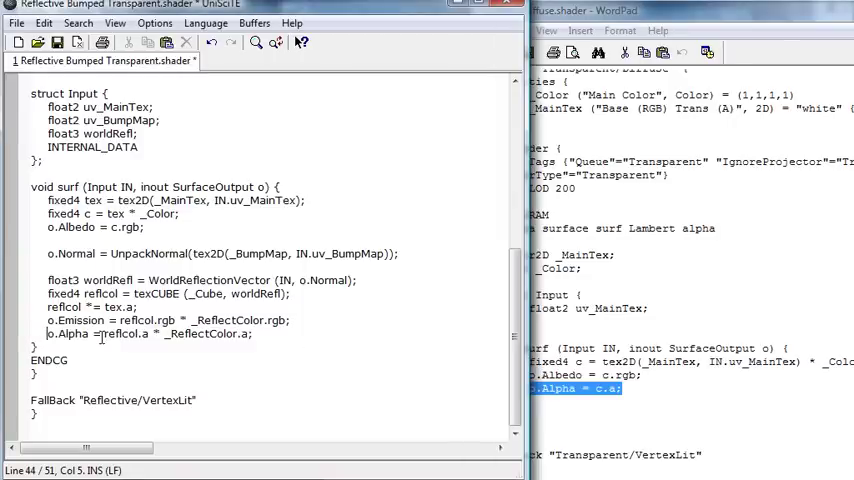
type("//")
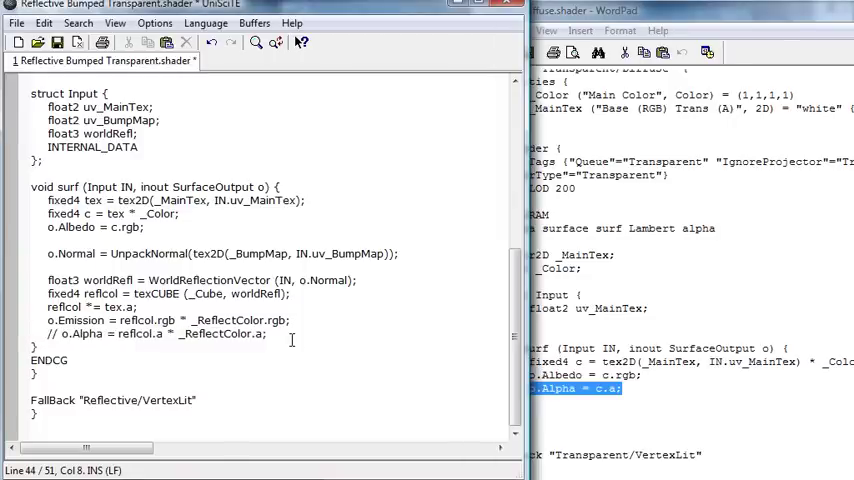
left_click(290, 337)
key("Return")
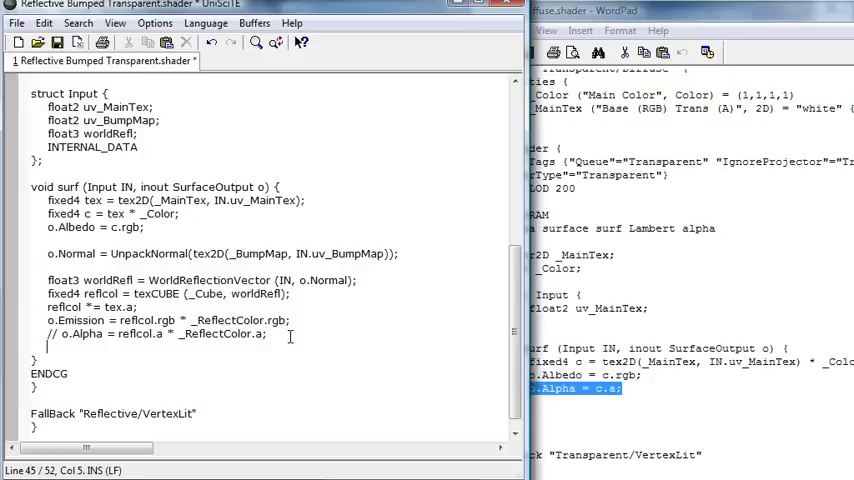
type("o.Alpha = c.a;")
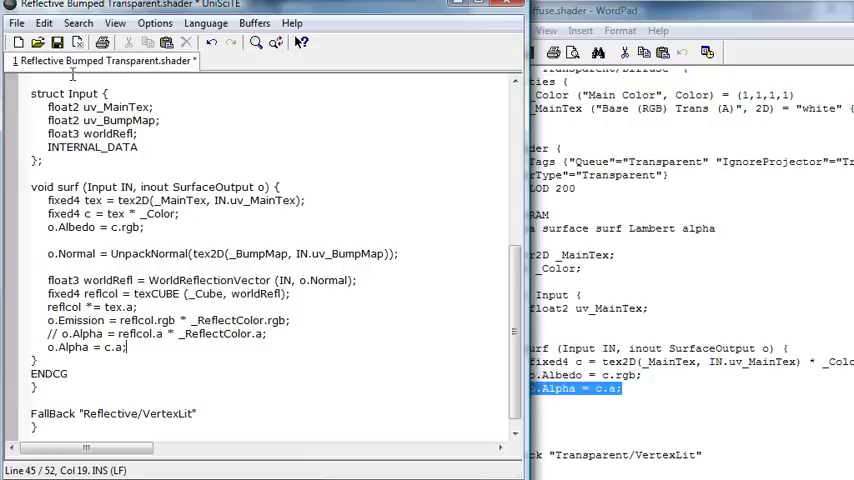
left_click(57, 42)
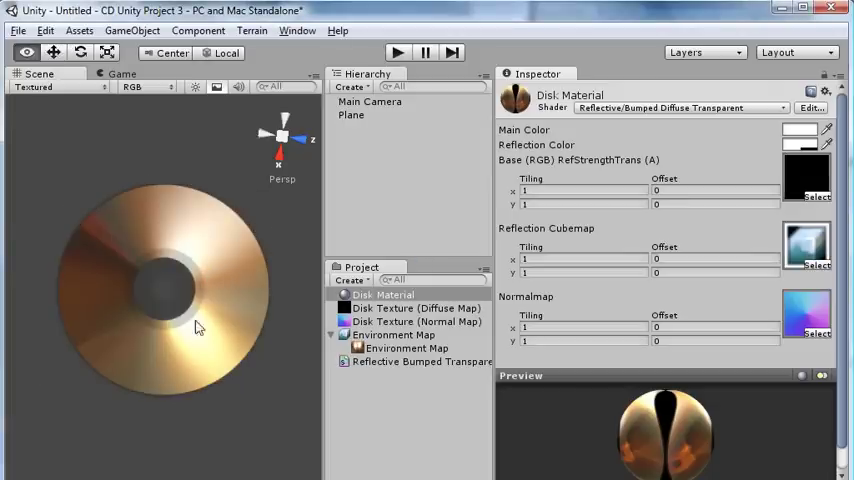
Orbit the Scene view to inspect the tilted transparent golden disk
mouse_move(200, 324)
left_mouse_down("alt")
mouse_move(178, 40)
mouse_move(181, 452)
mouse_move(162, 185)
mouse_move(158, 265)
left_mouse_up("alt")
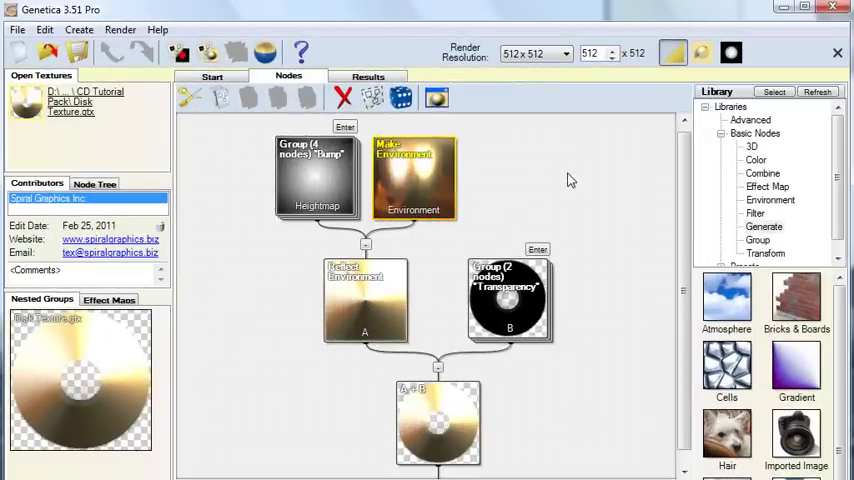
Set the Make Environment node to the Dragon's Eye preset
double_click(406, 175)
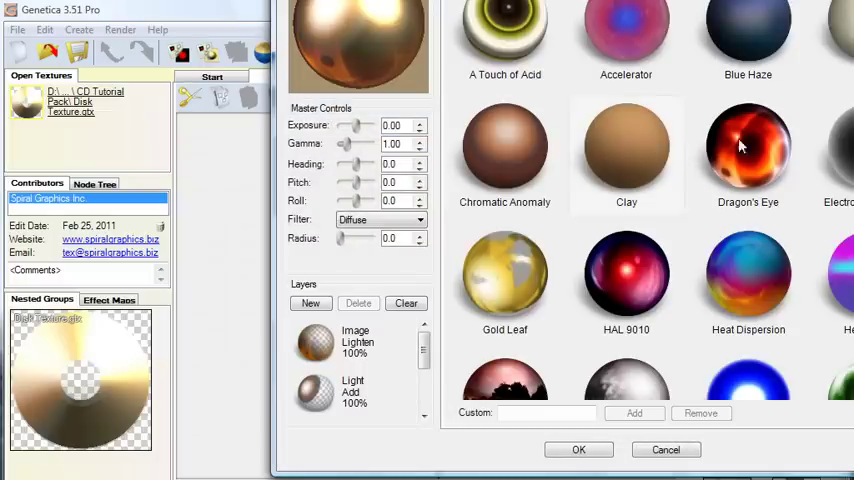
left_click(752, 148)
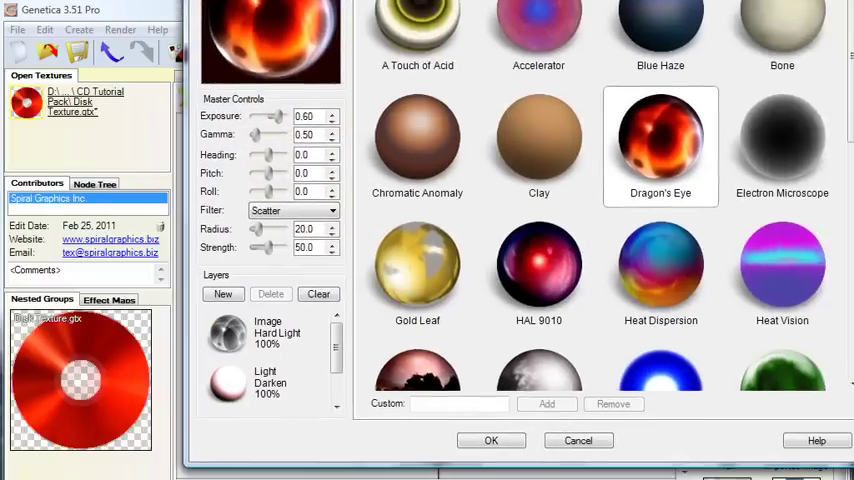
left_click(490, 438)
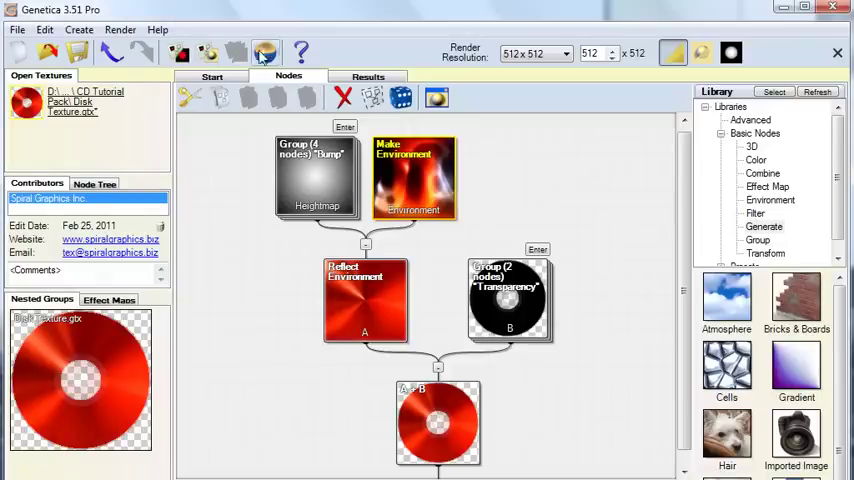
Render the 512×256 environment map preview and move its window aside to reveal the nodes
left_click(266, 53)
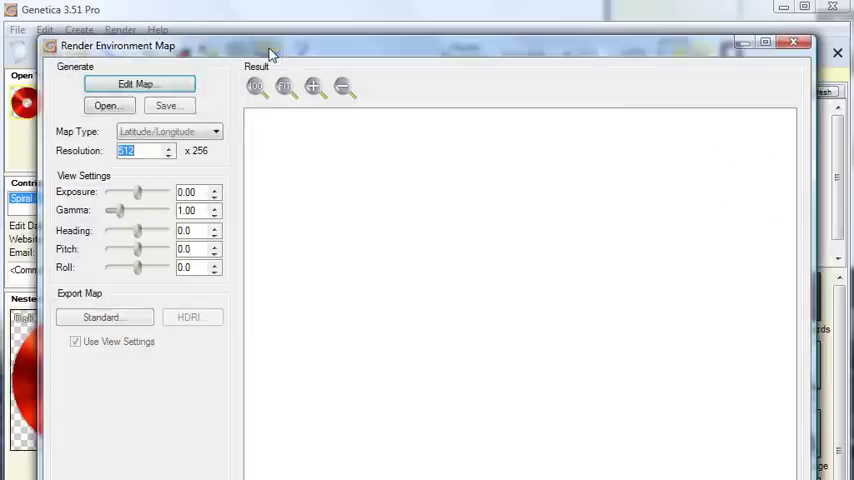
left_click_drag(291, 52, 340, 4)
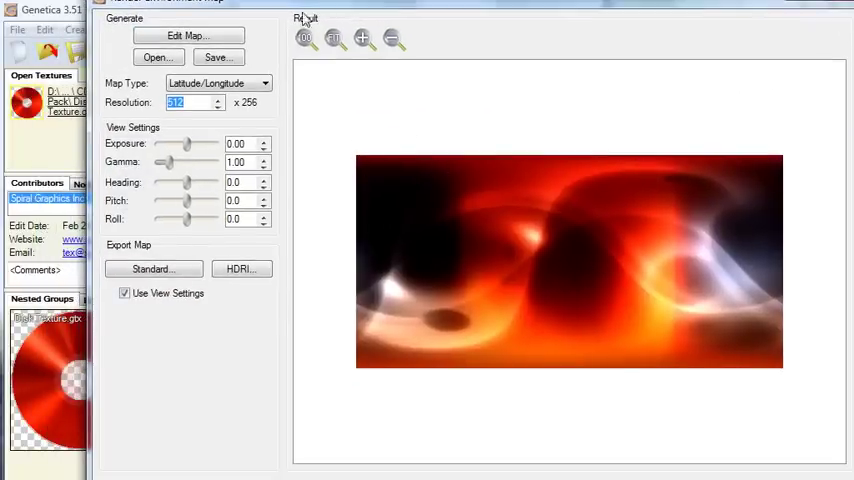
left_click_drag(296, 6, 462, 0)
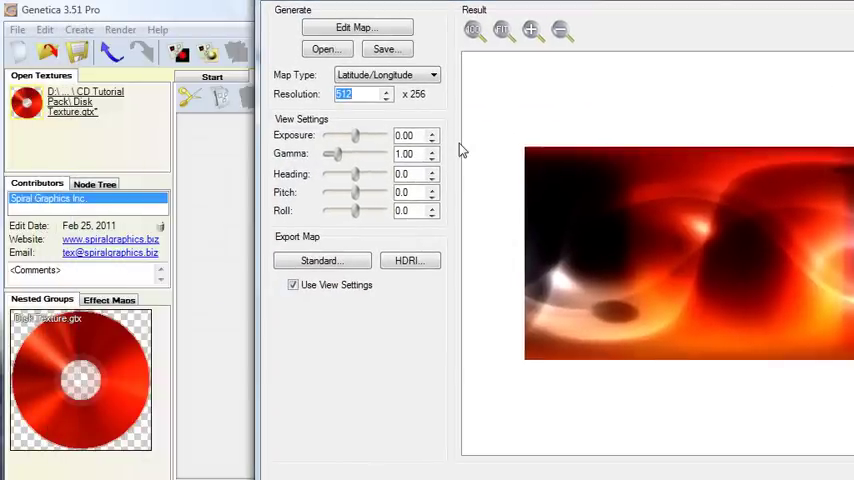
left_click(410, 262)
left_click_drag(300, 2, 570, 4)
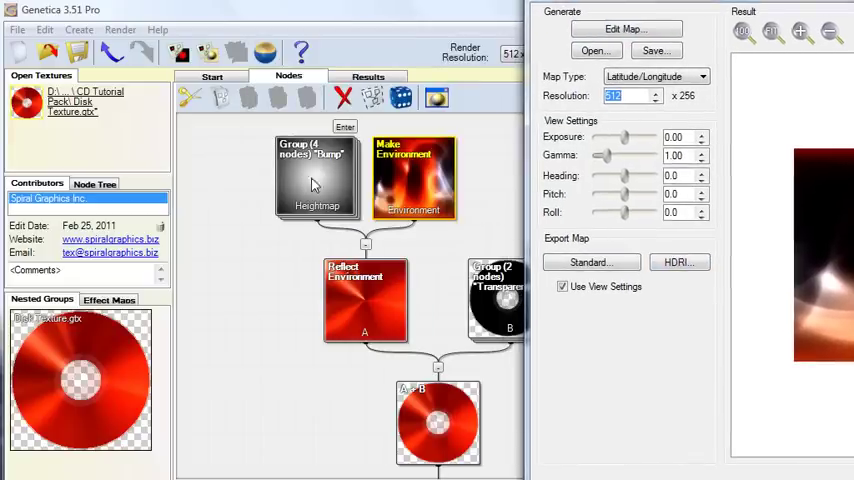